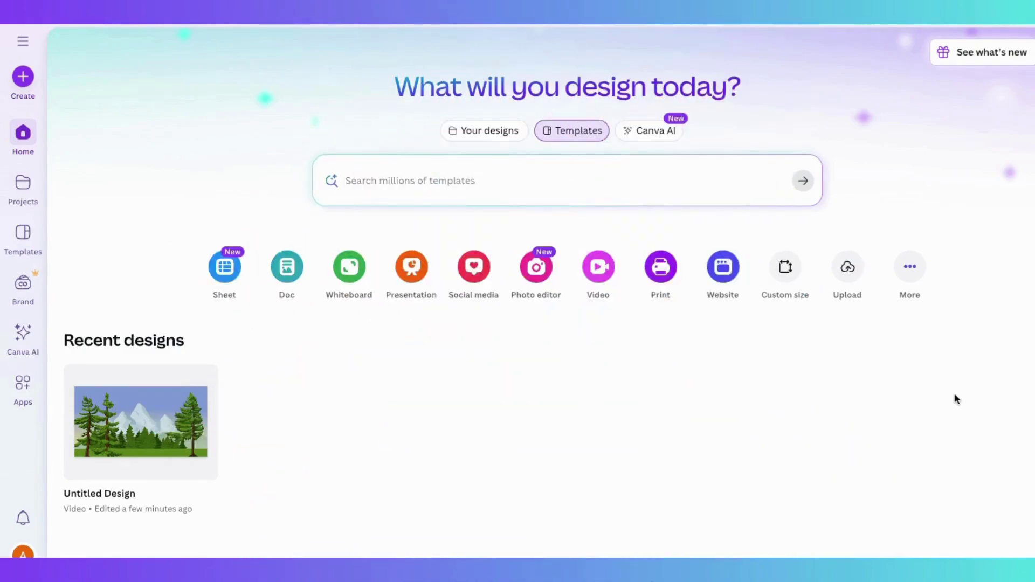
Create a new landscape video design of 1920 × 1080 px.
mouse_move(181, 428)
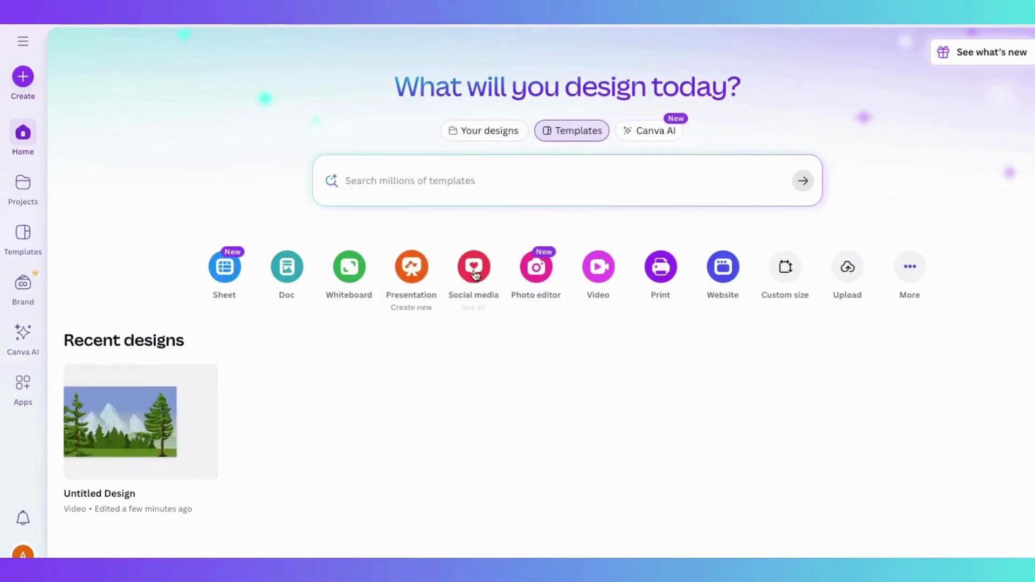
left_click(597, 270)
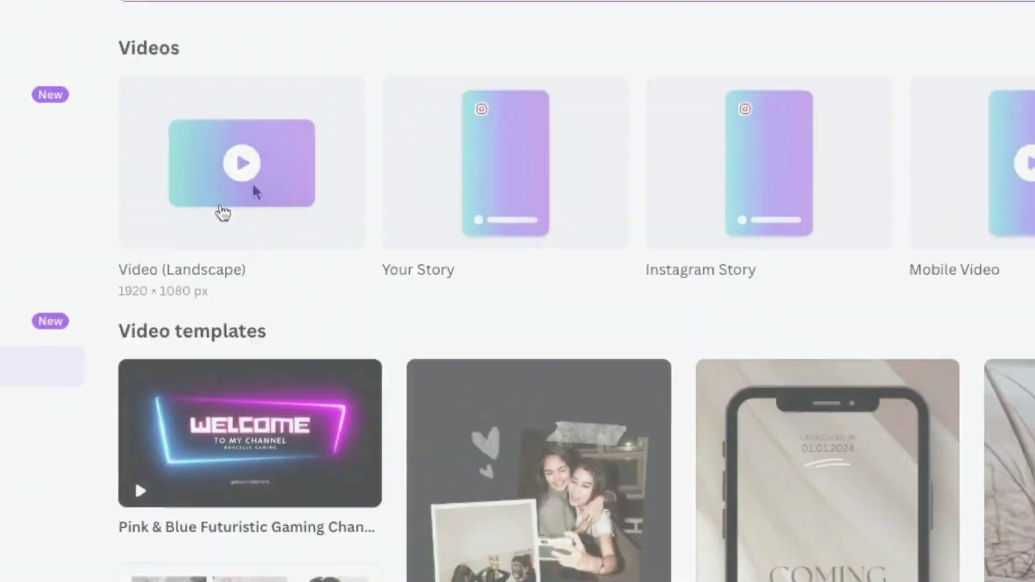
left_click(181, 213)
left_click(361, 496)
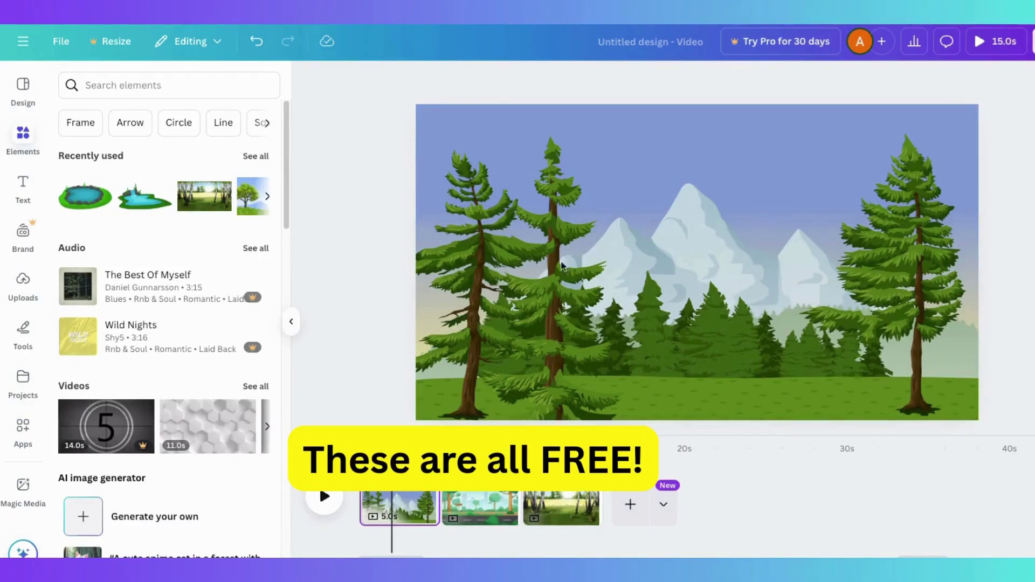
Add a blank page to the end of the video and search the graphics for "landscape background".
left_click(629, 506)
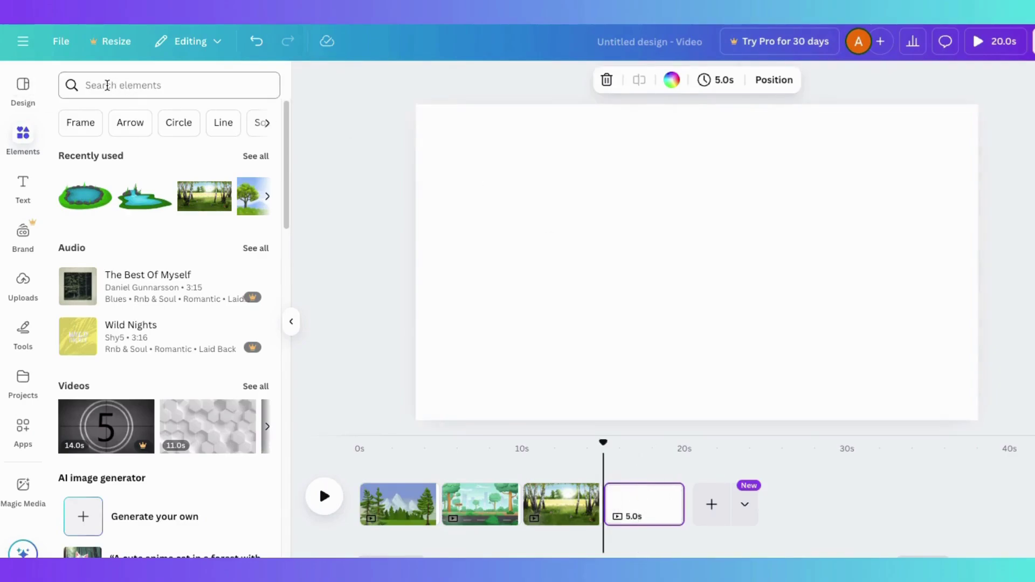
left_click(105, 86)
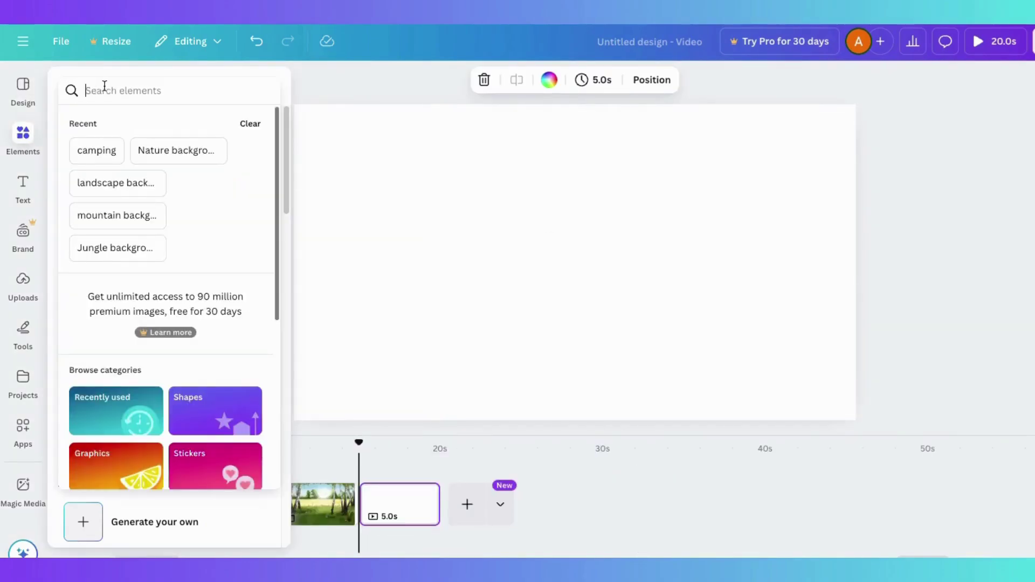
left_click(100, 183)
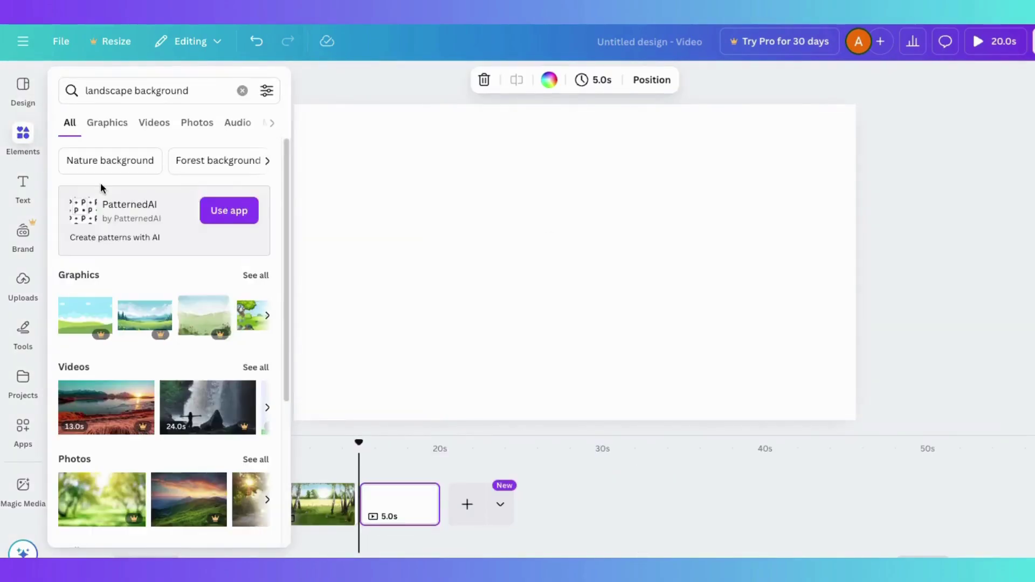
left_click(111, 124)
scroll(244, 357, "down", 5)
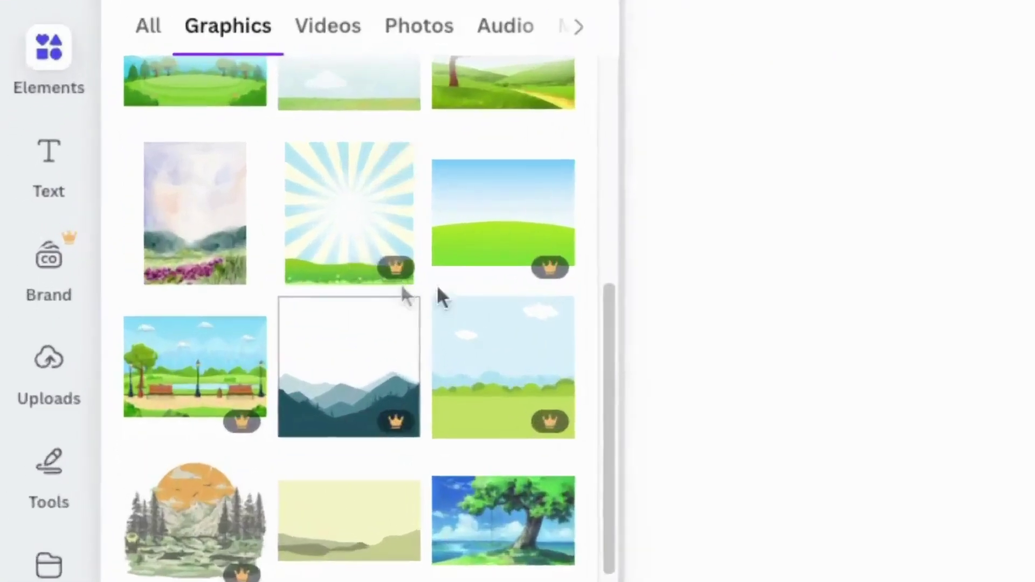
Try the free dark forest illustration as the new page's background and delete that page.
mouse_move(262, 232)
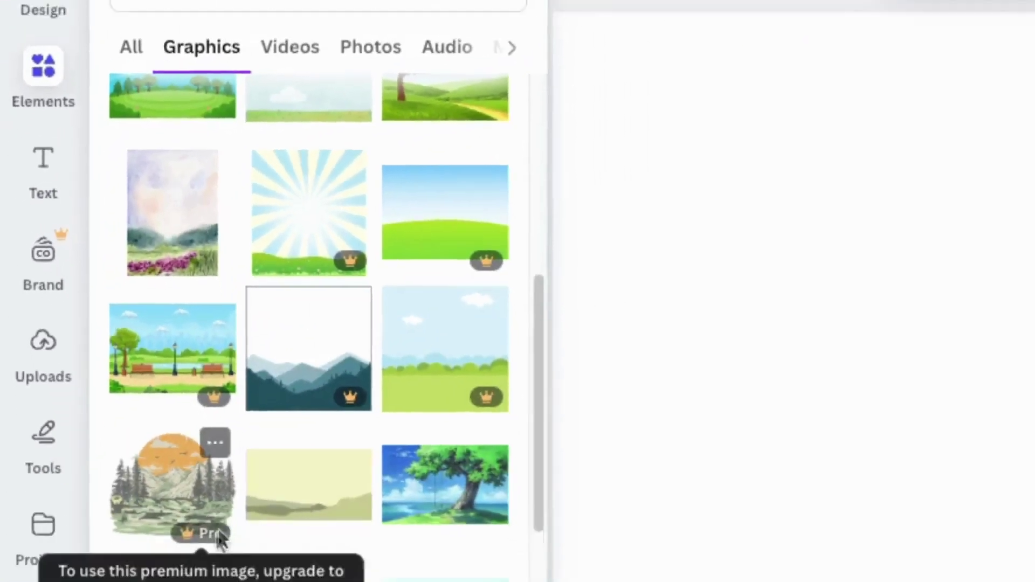
mouse_move(251, 452)
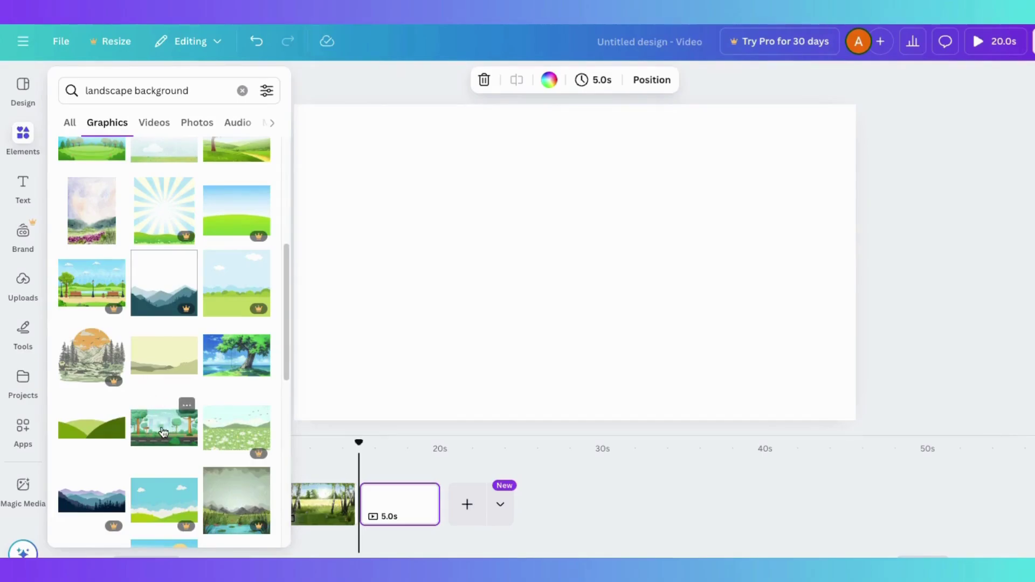
scroll(163, 431, "down", 1)
scroll(137, 428, "down", 3)
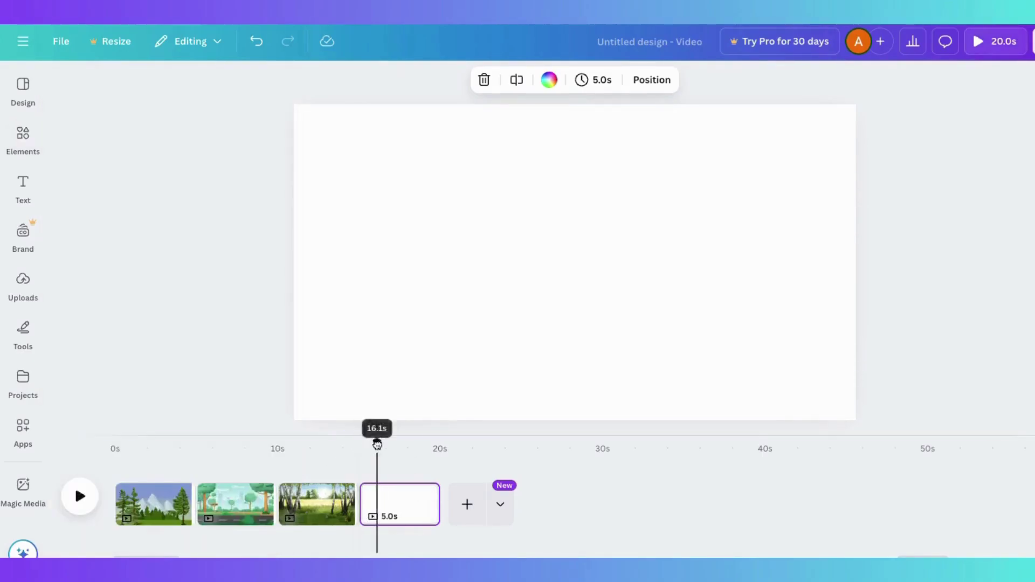
left_click(22, 138)
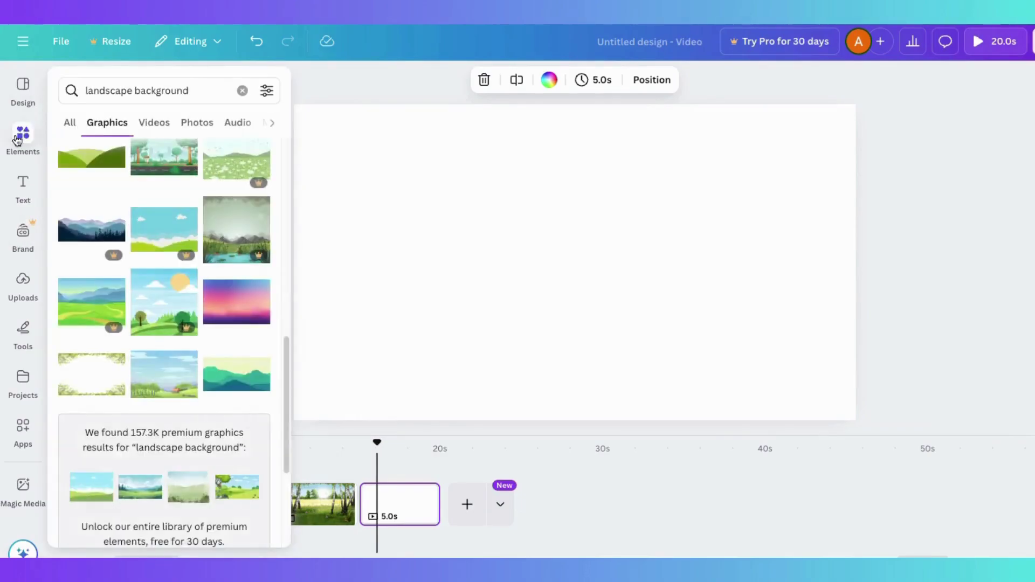
scroll(180, 265, "down", 10)
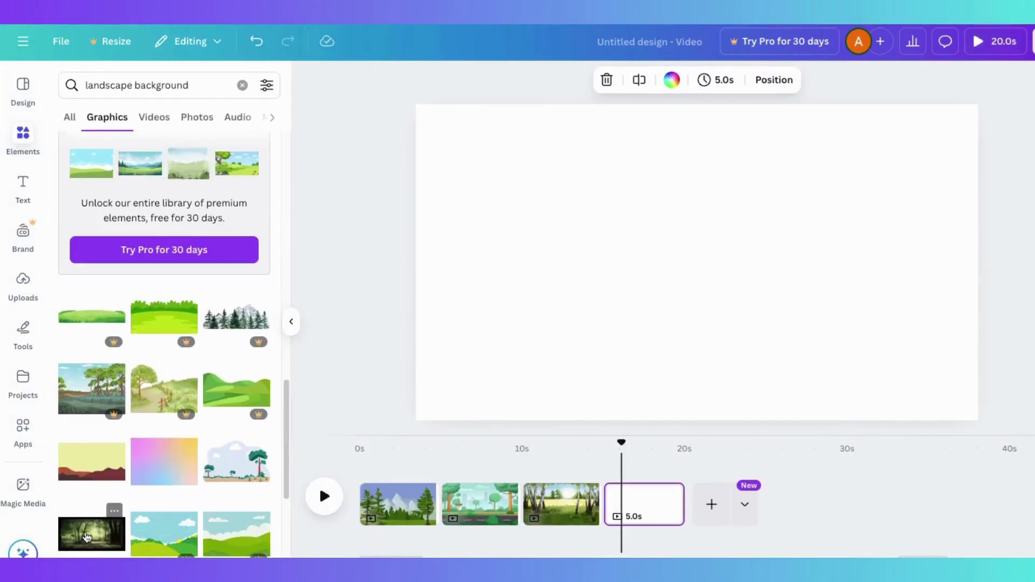
left_click(87, 535)
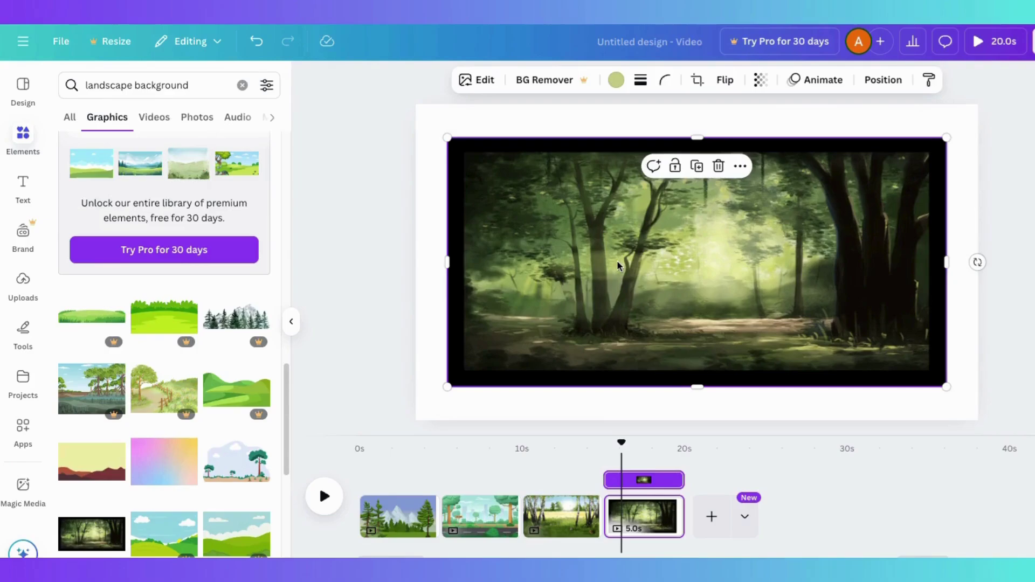
left_click(741, 167)
scroll(818, 323, "down", 3)
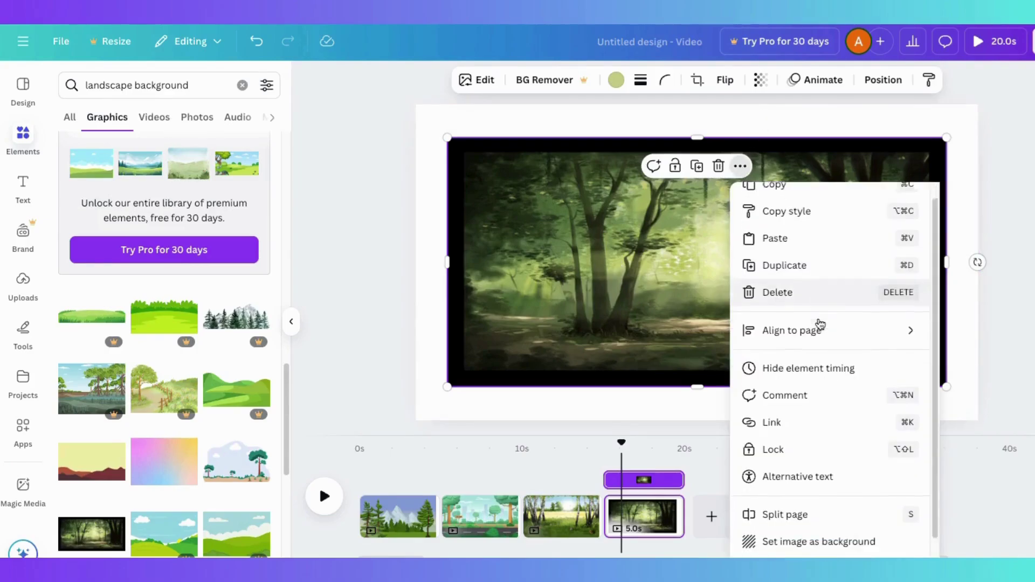
left_click(805, 494)
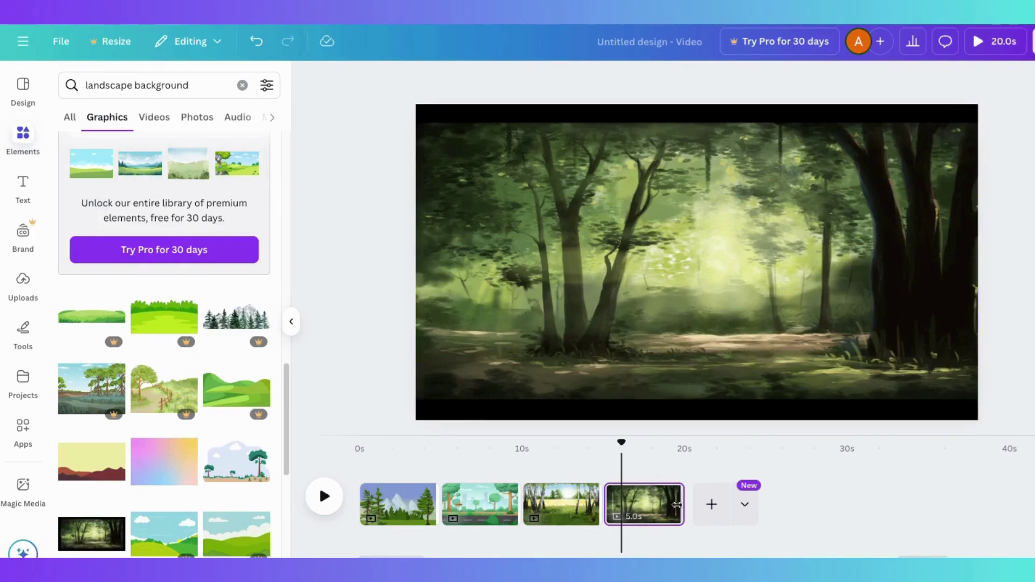
left_click(667, 494)
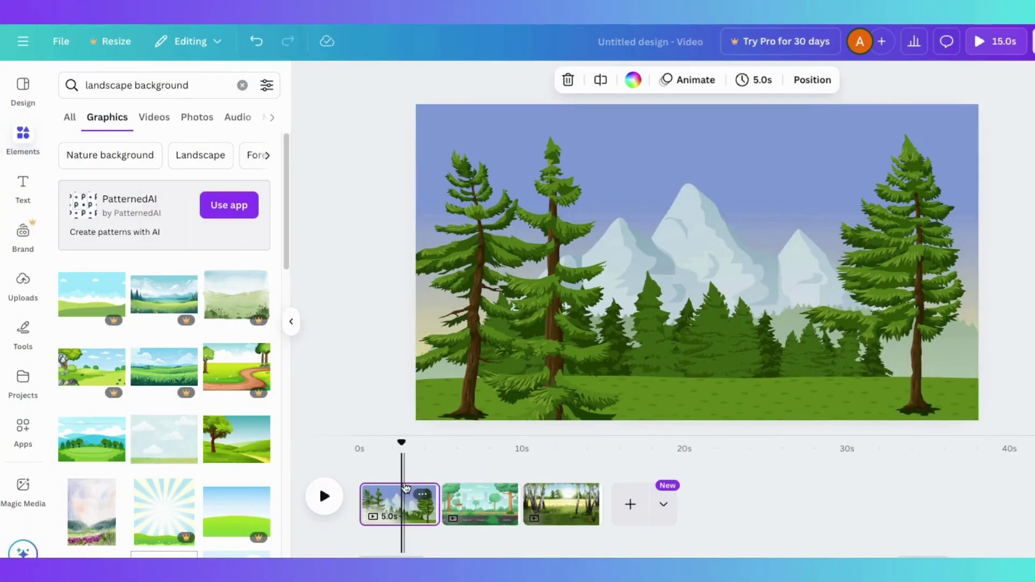
Shift the first page's mountain background up to leave a blank strip beneath it, and search the graphics for "road".
left_click_drag(645, 342, 646, 307)
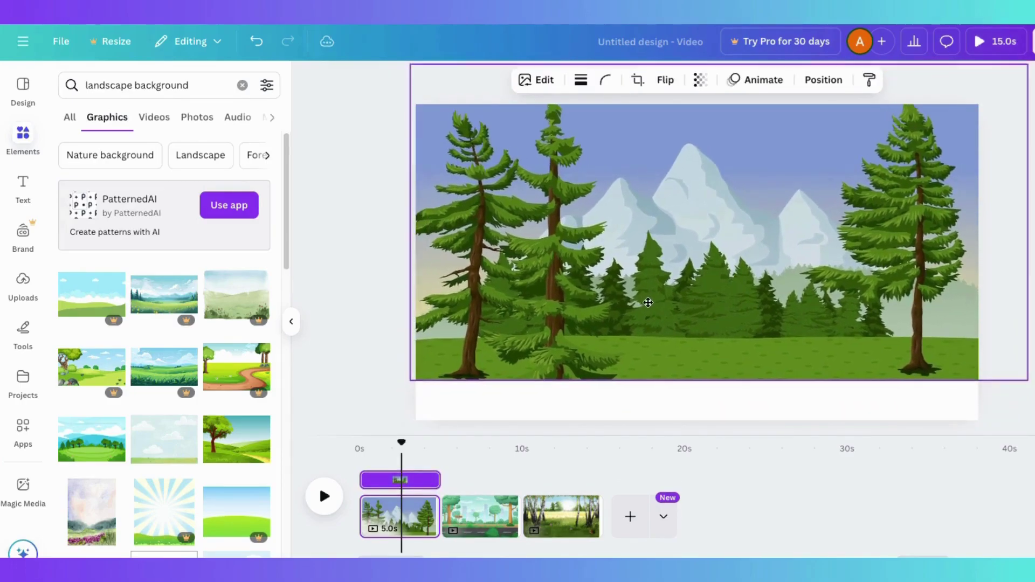
left_click(561, 418)
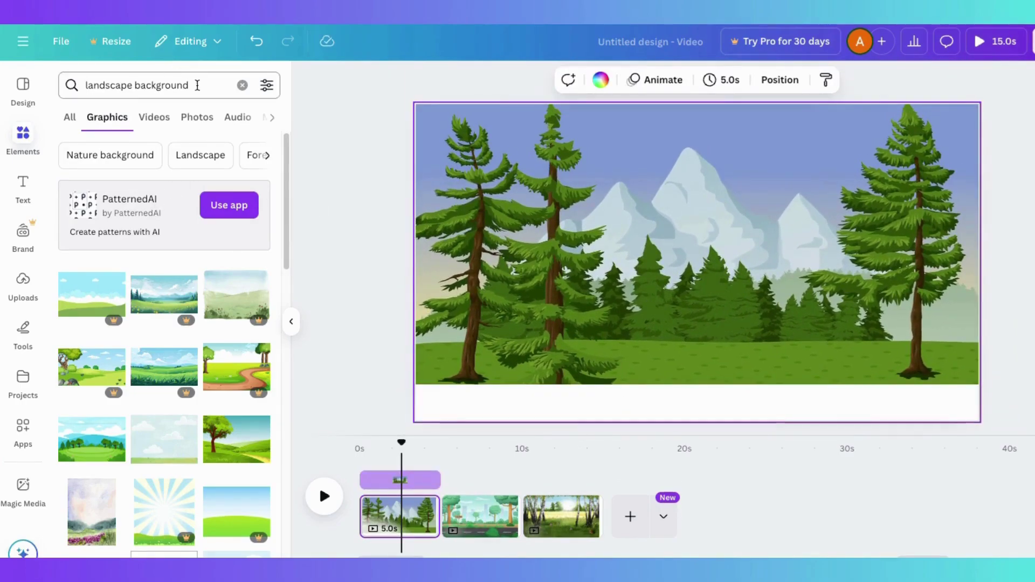
left_click(198, 85)
key("BackSpace")
type("road")
key("Return")
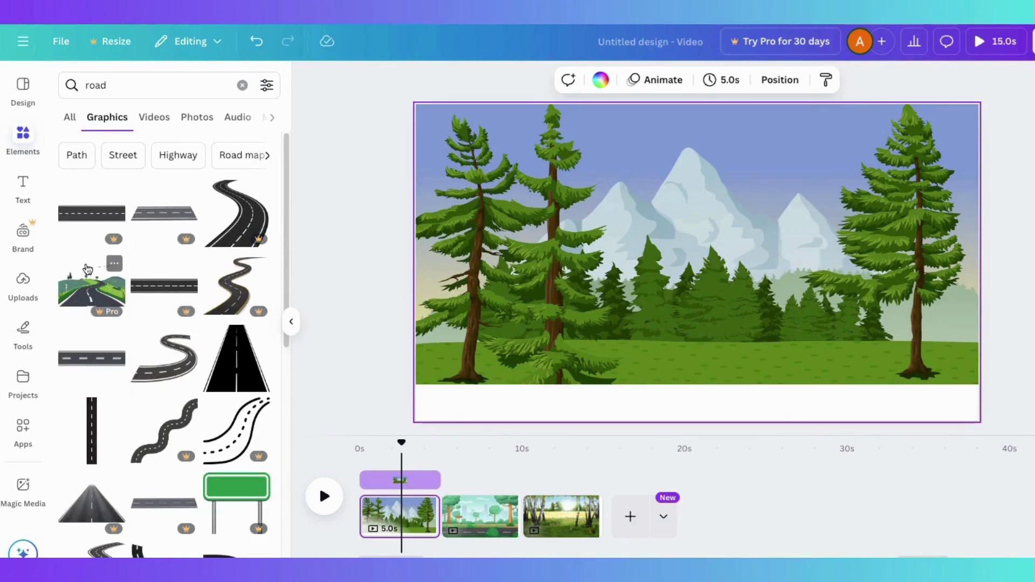
Insert the free straight black road graphic on the first page and rotate it to lie horizontally.
left_click(78, 233)
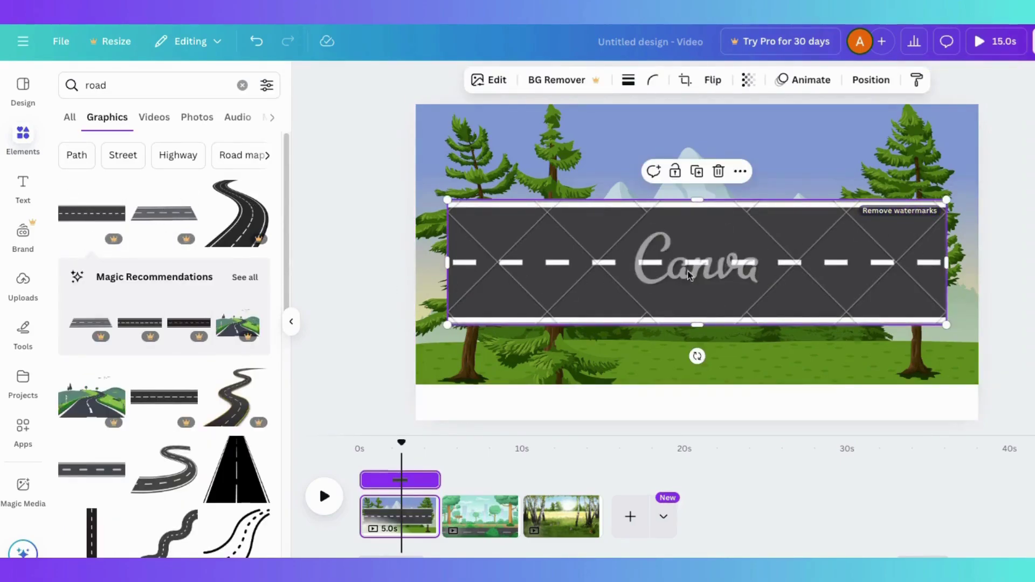
left_click(718, 171)
scroll(140, 210, "down", 3)
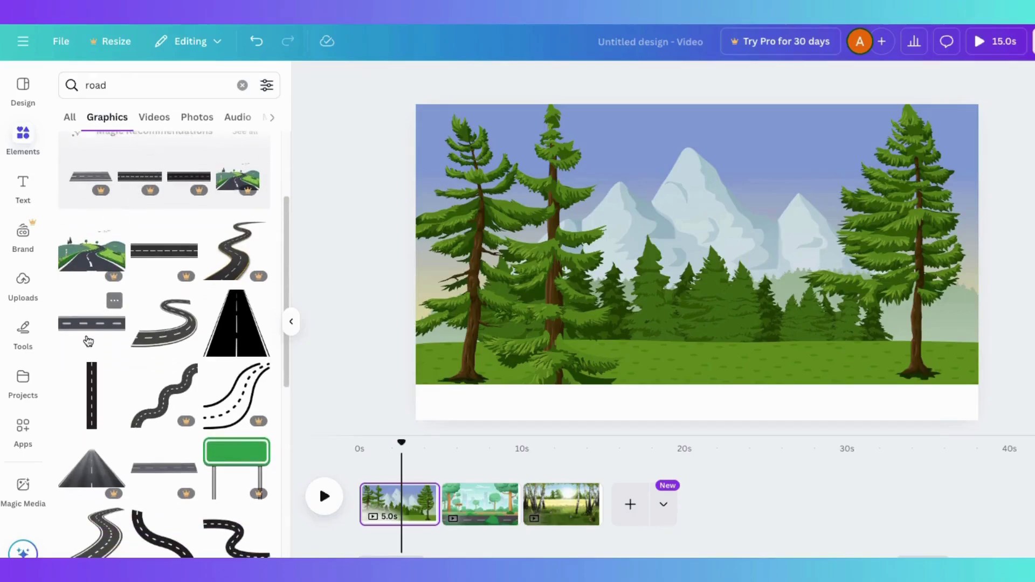
left_click(92, 410)
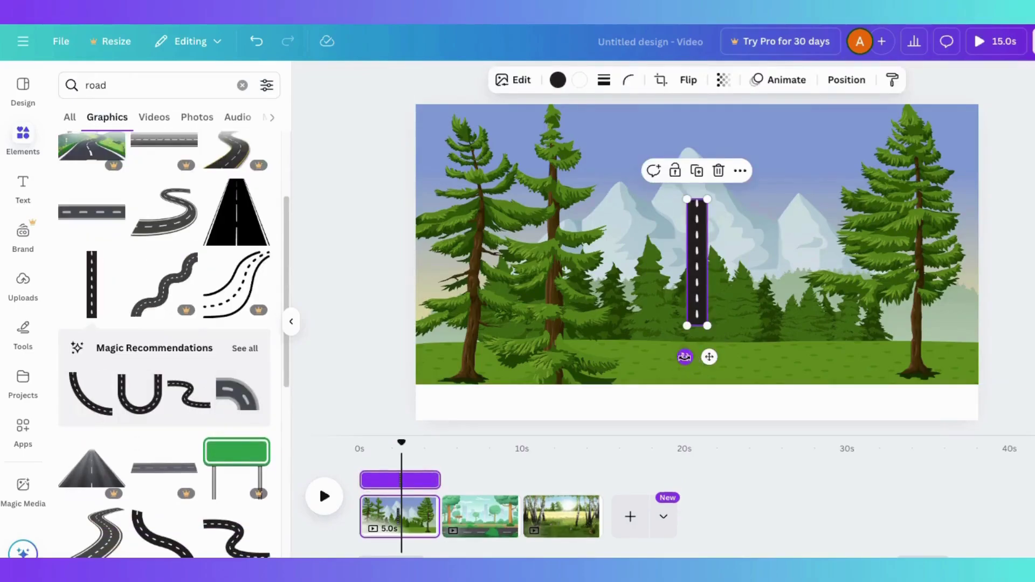
left_click_drag(684, 357, 540, 248)
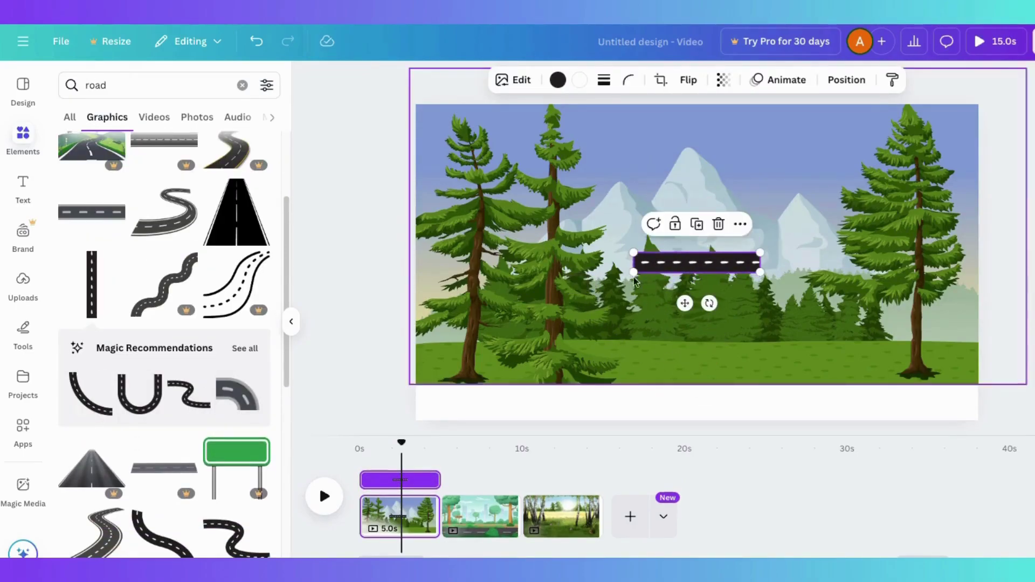
Enlarge the road beyond the page width and place it over the blank strip below the mountain scene.
left_click_drag(634, 273, 178, 372)
left_click_drag(350, 294, 616, 420)
left_click_drag(453, 384, 394, 383)
left_click_drag(487, 392, 487, 401)
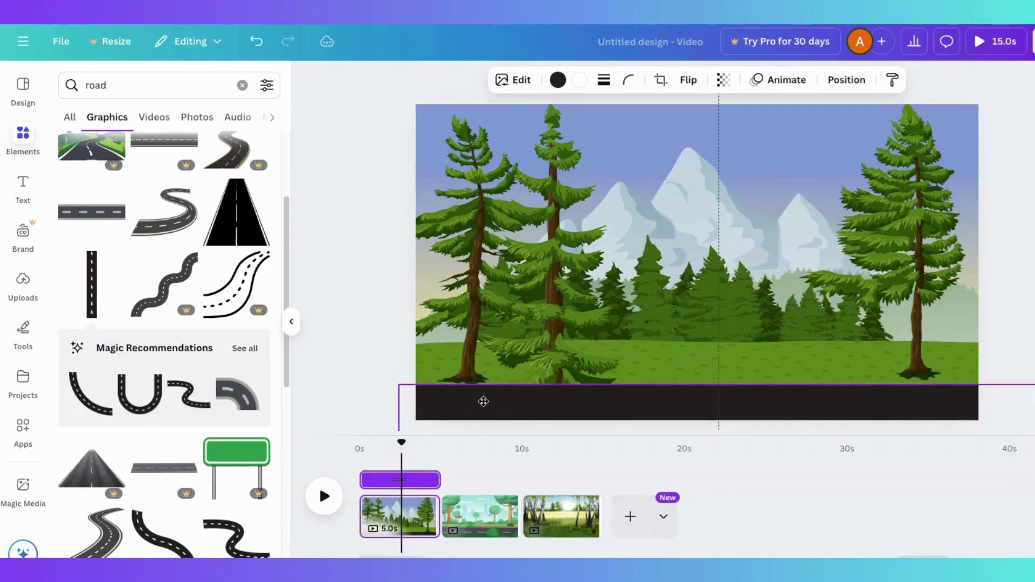
Raise the road until its white dashes show at the page's lower edge, and align the mountain background with the road's upper edge.
left_click(534, 349)
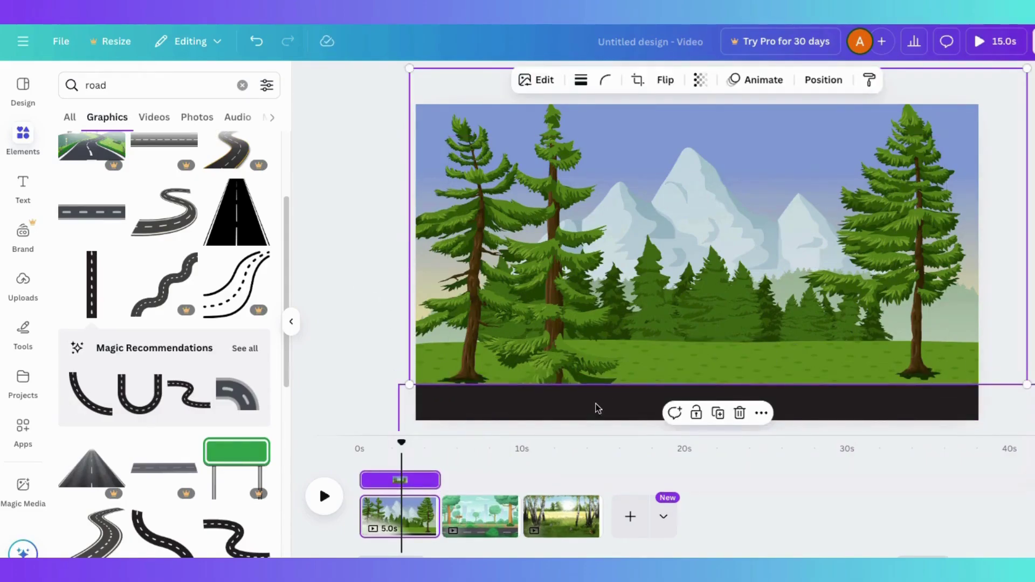
left_click(612, 391, "shift")
left_click_drag(614, 405, 611, 391)
left_click(843, 279)
left_click_drag(843, 279, 844, 284)
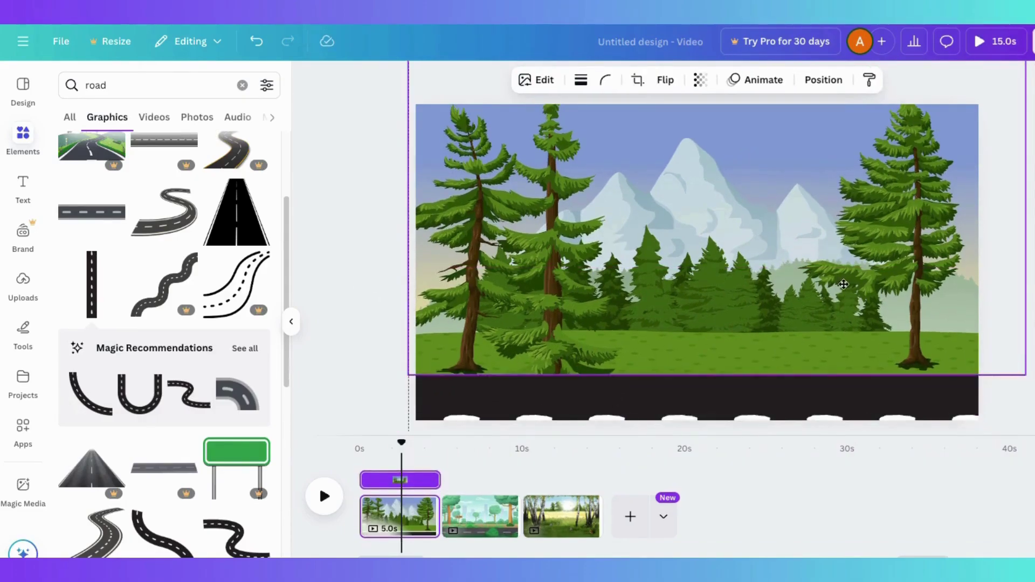
left_click(350, 264)
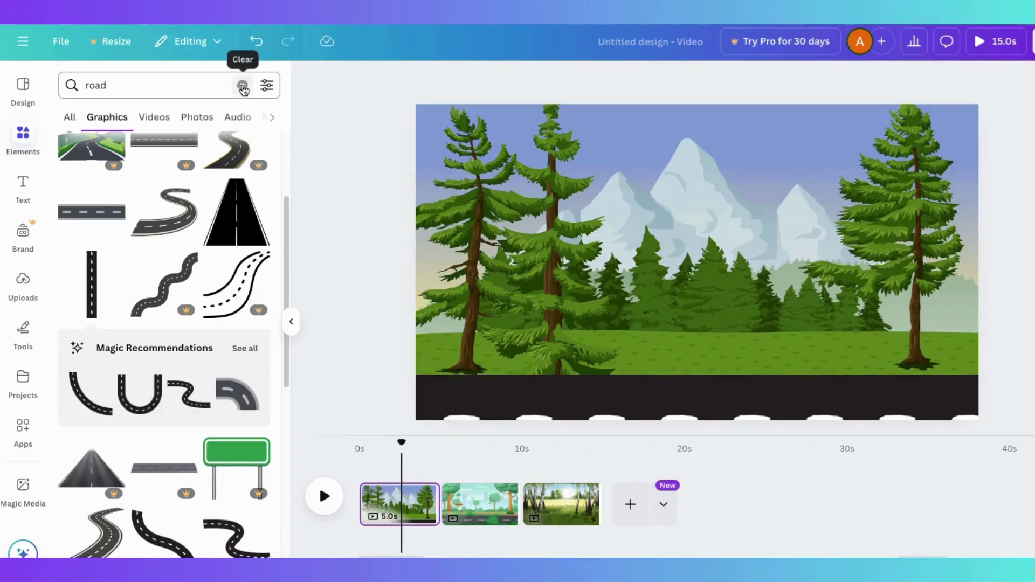
Search for "bushes" and place a reduced light green bush cluster beside the road, near the right-hand tree.
left_click(77, 86)
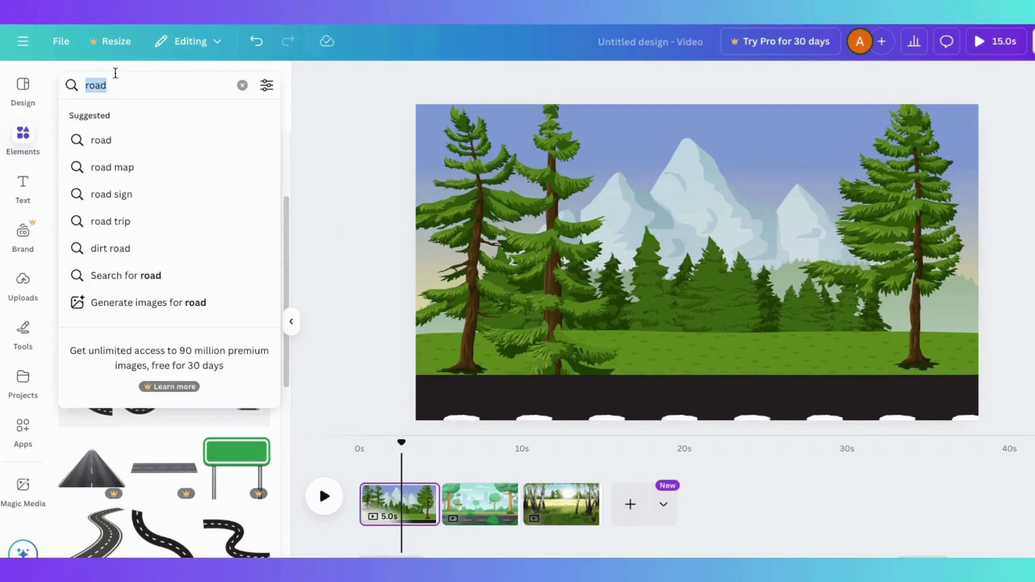
type("bushes")
key("Return")
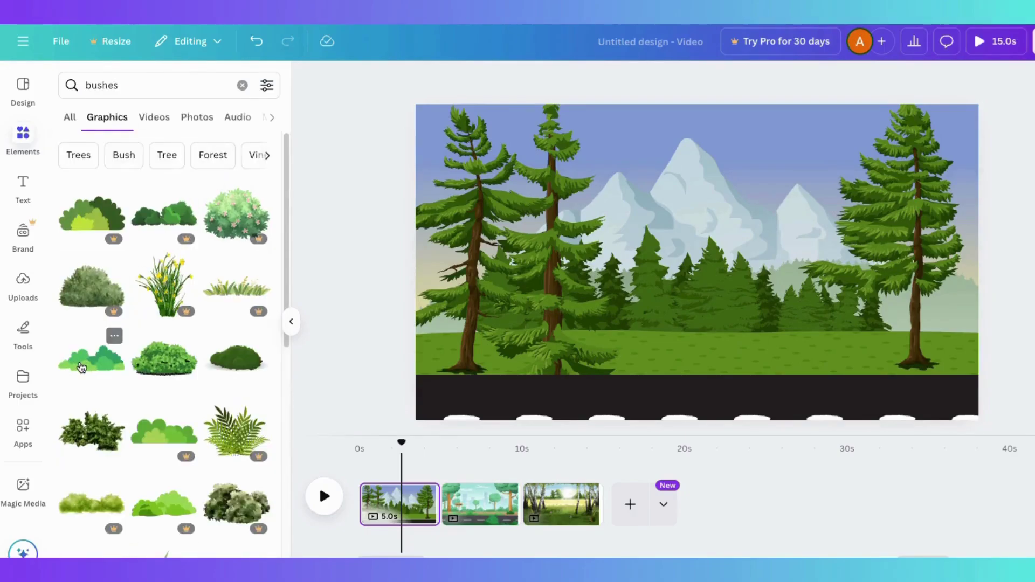
left_click(80, 367)
left_click_drag(672, 263, 733, 324)
left_click_drag(640, 266, 825, 359)
Insert the leafy round green bush, shrink it and place it at the foot of the left-hand trees.
scroll(161, 269, "down", 3)
left_click(164, 235)
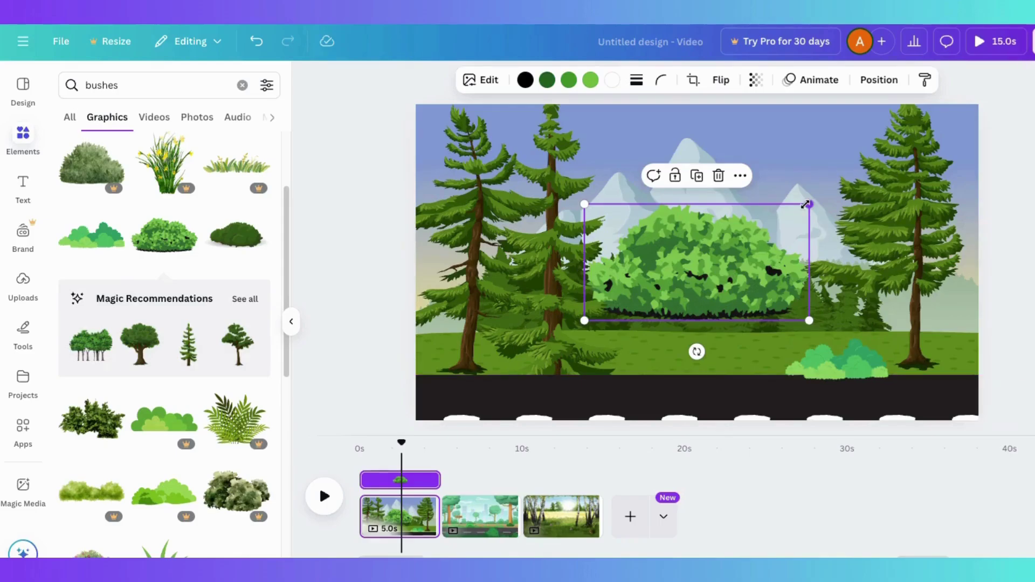
left_click_drag(806, 205, 648, 287)
left_click_drag(592, 311, 470, 370)
left_click(363, 326)
Insert the tall upright shrub, reduce it, position it over the light green bush cluster and send it one layer backward.
scroll(143, 371, "down", 5)
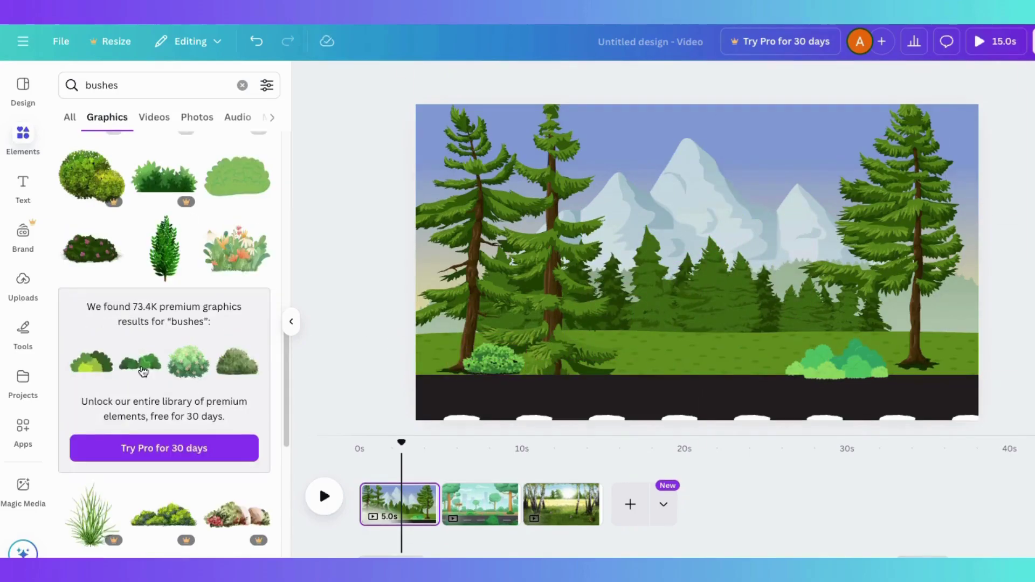
left_click(167, 251)
left_click_drag(725, 323, 814, 305)
left_click_drag(870, 215, 849, 276)
right_click(832, 301)
mouse_move(855, 317)
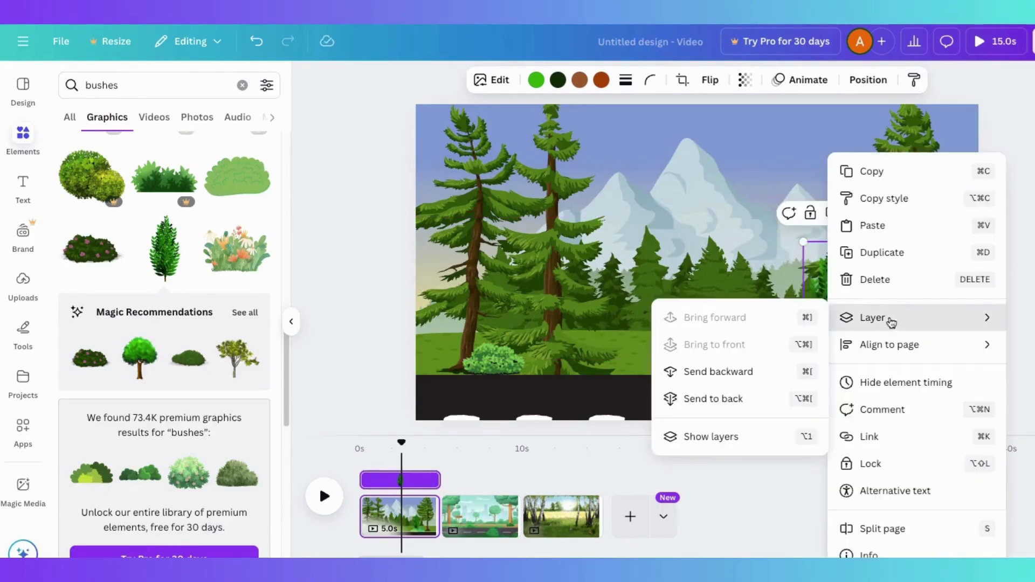
left_click(722, 371)
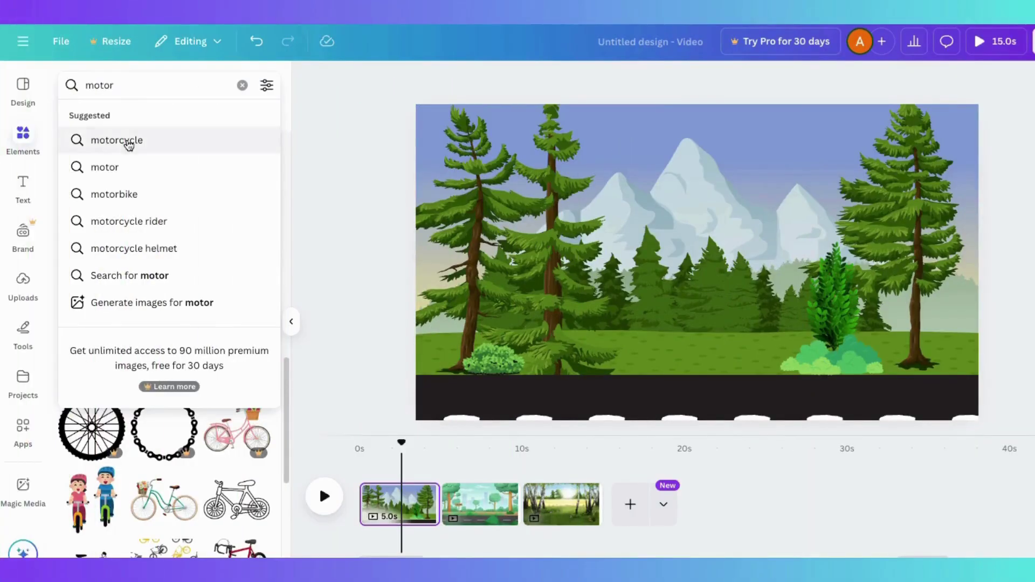
Search the graphics for "motorcycle" and apply a filter to the results.
left_click(127, 141)
scroll(208, 315, "down", 5)
scroll(208, 316, "down", 2)
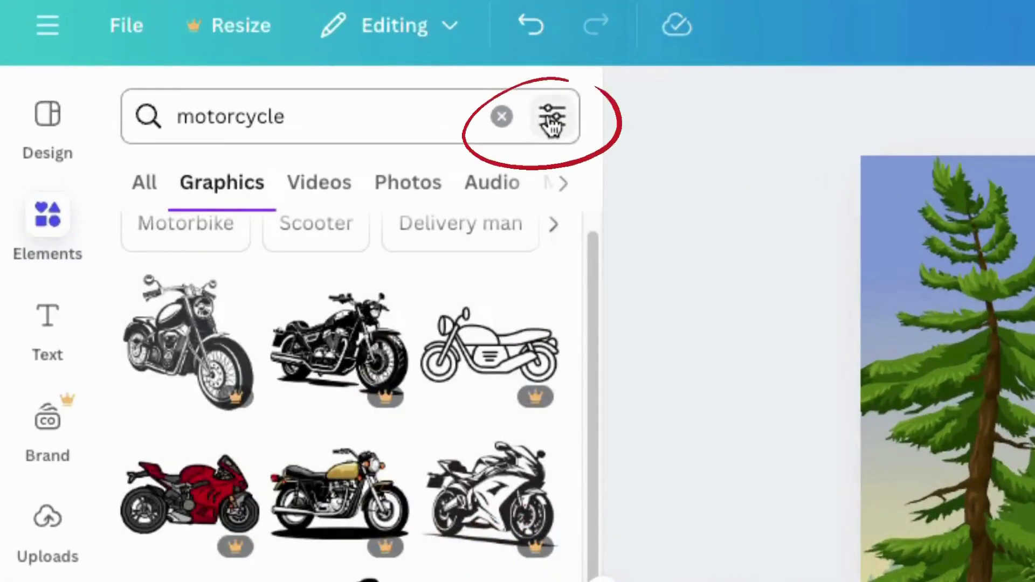
left_click(266, 85)
left_click(77, 345)
left_click(313, 233)
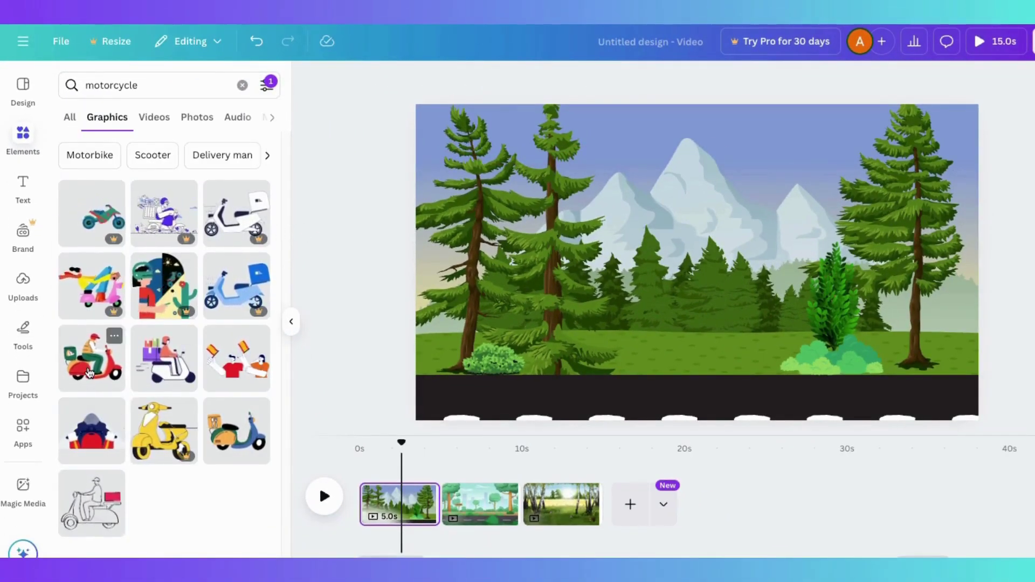
Insert the red scooter with its rider, shrink it and place it at road level just outside the canvas's left edge.
left_click(90, 372)
left_click_drag(792, 178, 544, 308)
left_click_drag(468, 392, 456, 392)
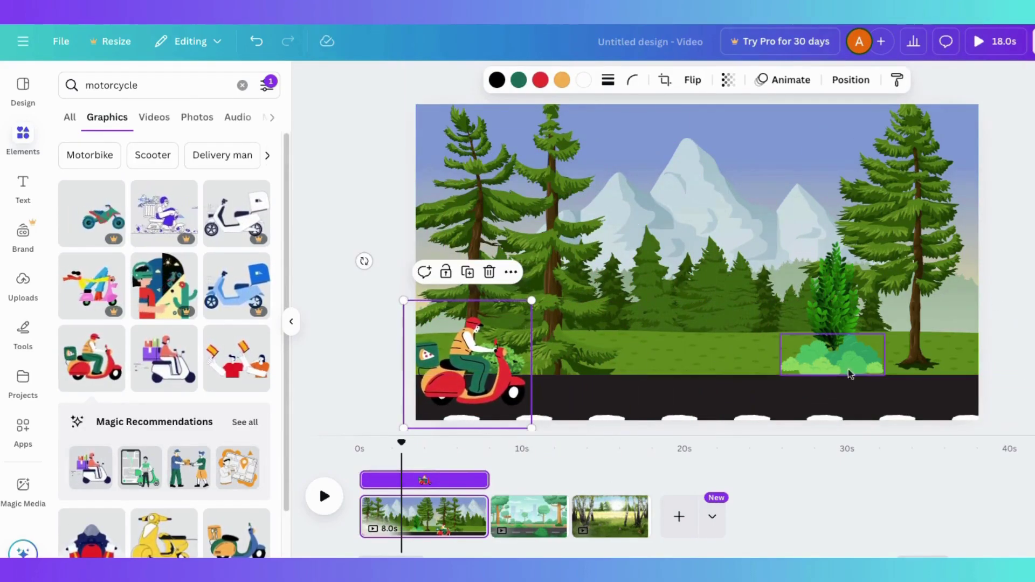
left_click_drag(513, 395, 404, 384)
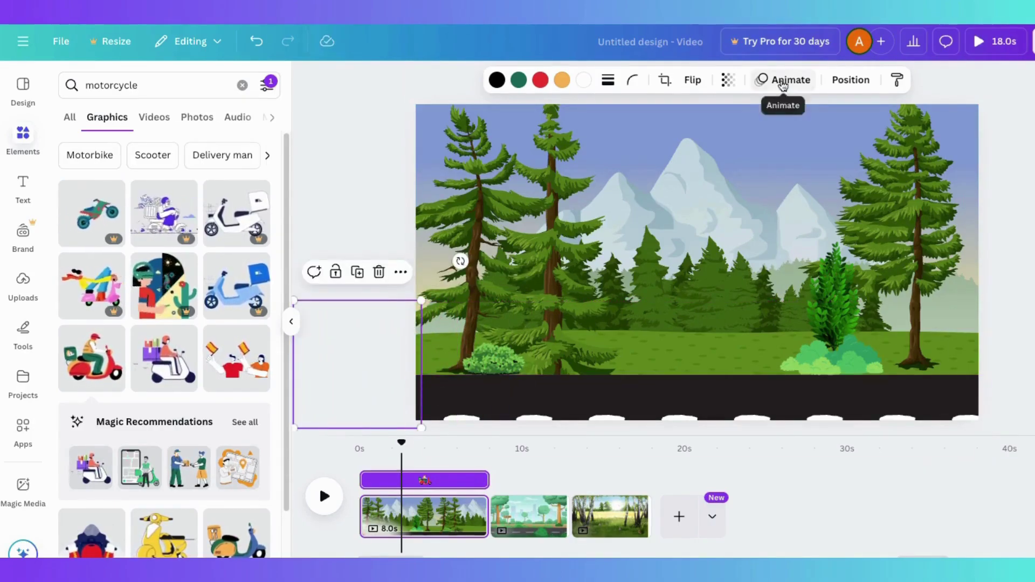
Create a custom animation that drives the scooter straight along the road and off the canvas's right edge.
left_click(784, 80)
left_click(102, 232)
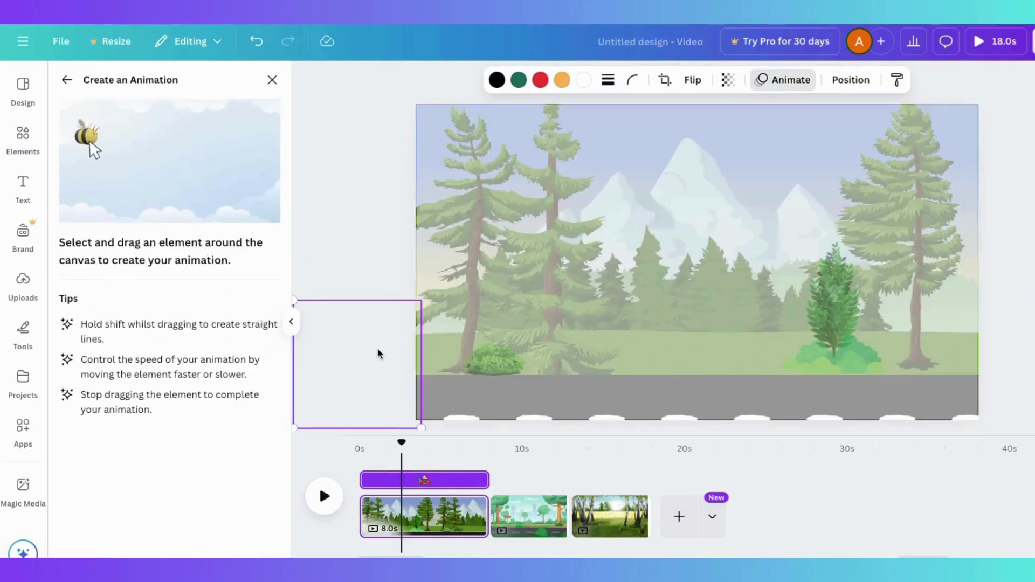
mouse_move(450, 389)
left_mouse_down()
mouse_move(642, 393)
mouse_move(893, 375)
mouse_move(1026, 380)
left_mouse_up()
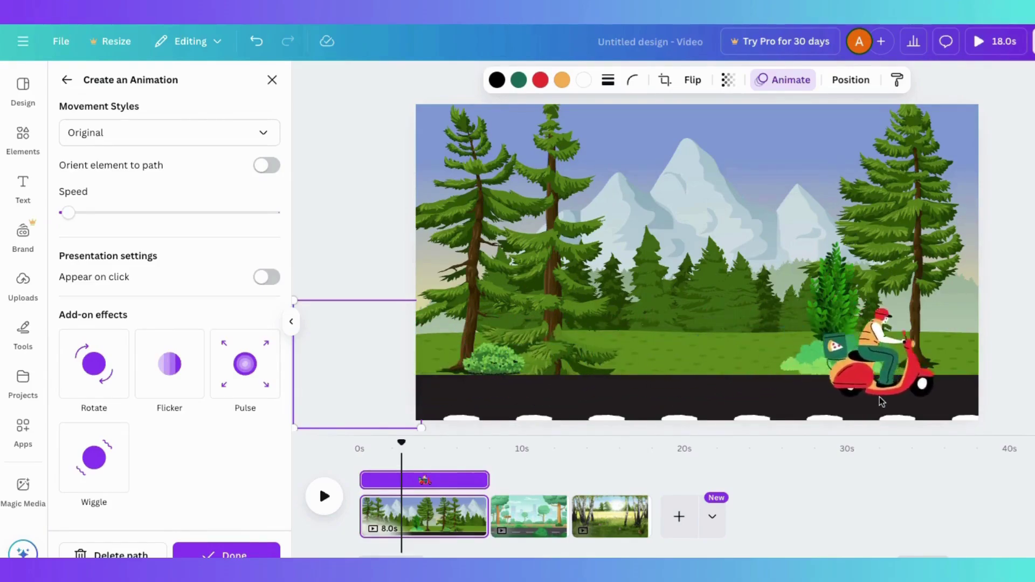
left_click(227, 553)
Search the graphics for "birds flying", check that the Animated filter is set and browse the results.
type("birds")
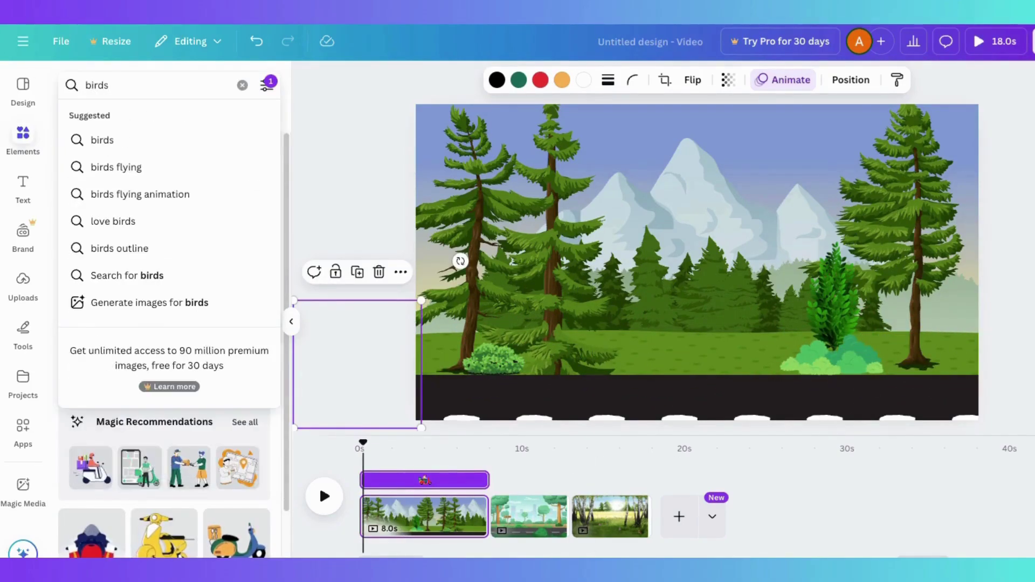
left_click(96, 166)
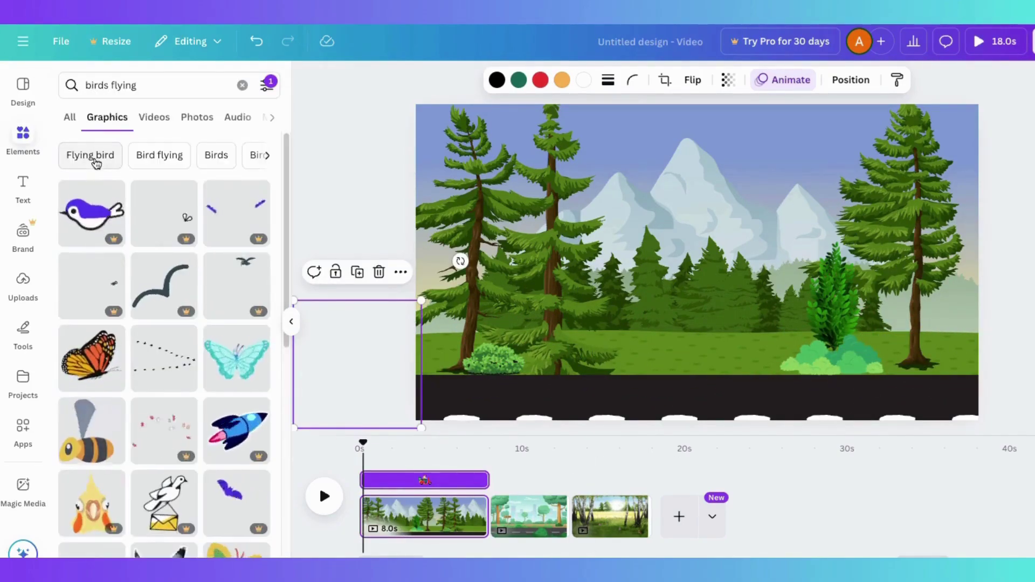
left_click(266, 85)
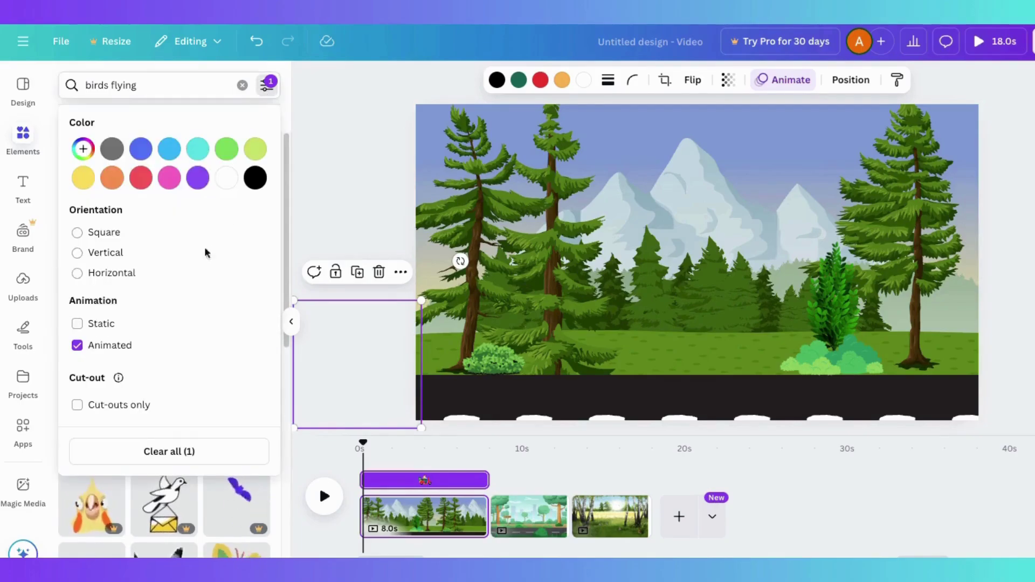
left_click(261, 85)
scroll(257, 280, "down", 5)
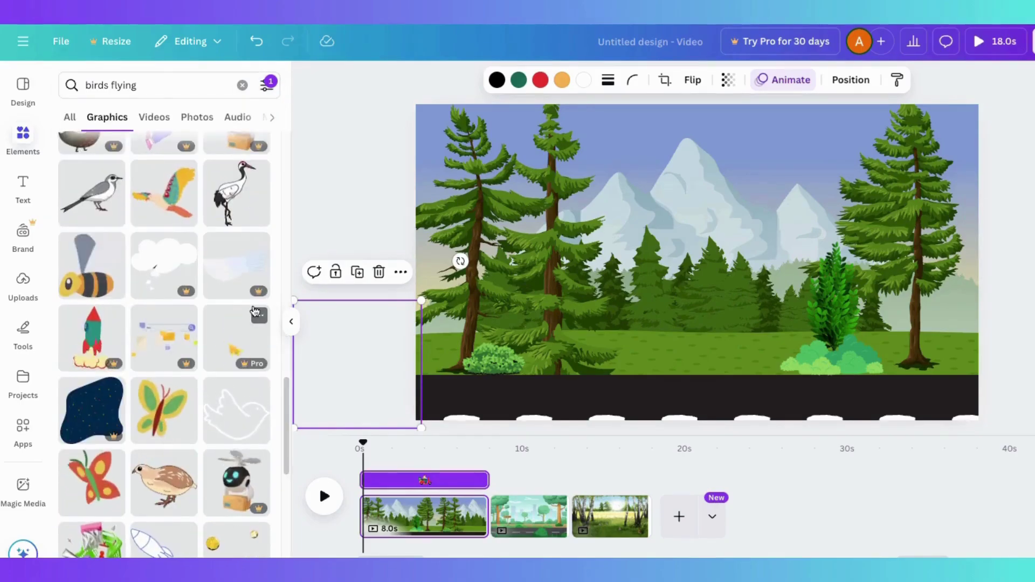
Insert the brown quail, shrink it, place it on the grass beside the right-hand tree and add a second copy nearby.
left_click(168, 487)
left_click_drag(547, 134, 893, 319)
right_click(942, 341)
left_click(843, 305)
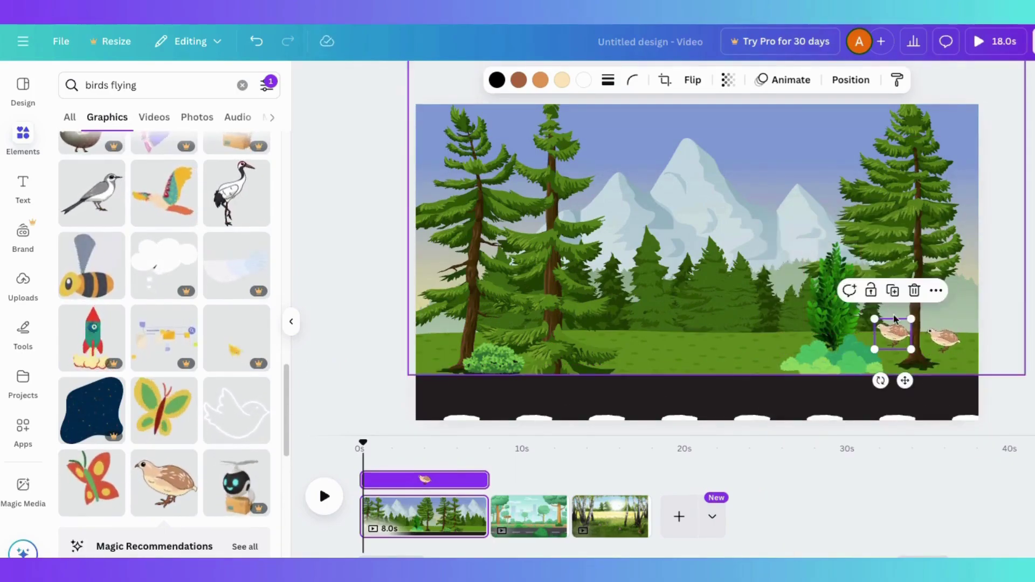
Flip the second quail horizontally so it faces the first one, and adjust its size and placement.
left_click(695, 79)
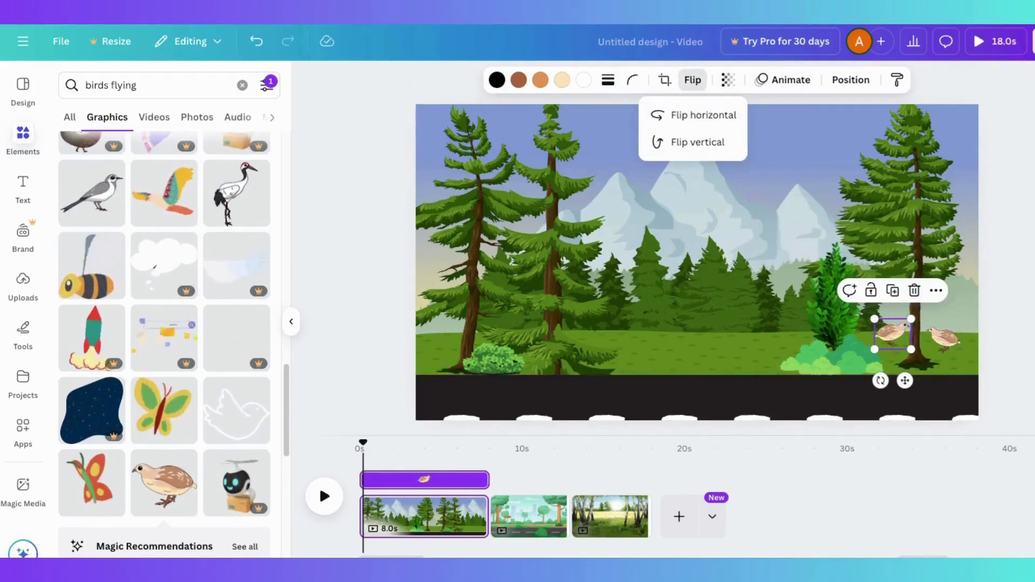
left_click(701, 115)
left_click_drag(892, 334, 885, 334)
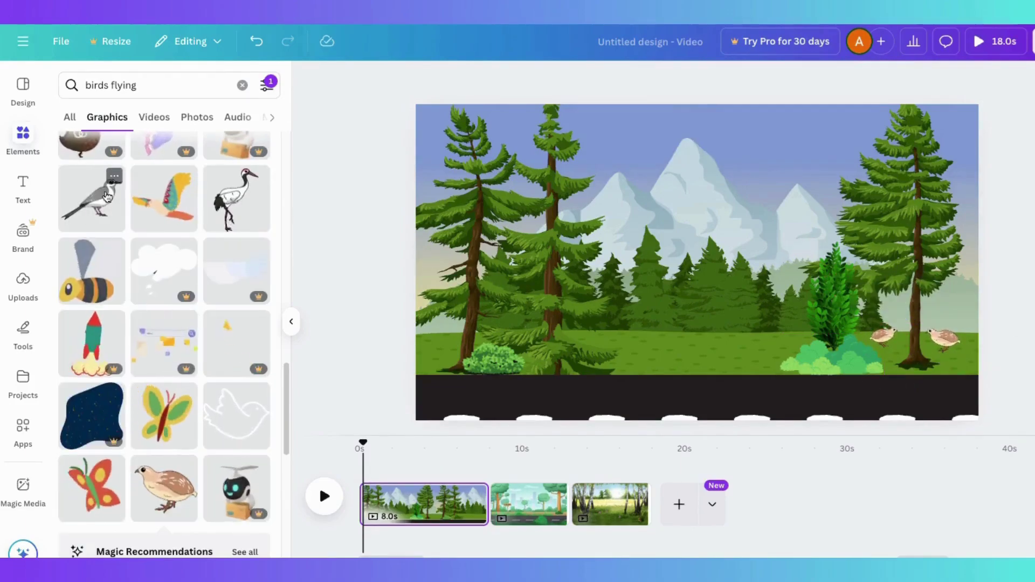
Insert the grey-and-white bird, shrink it and perch it on a branch of the second tree from the left.
left_click(107, 196)
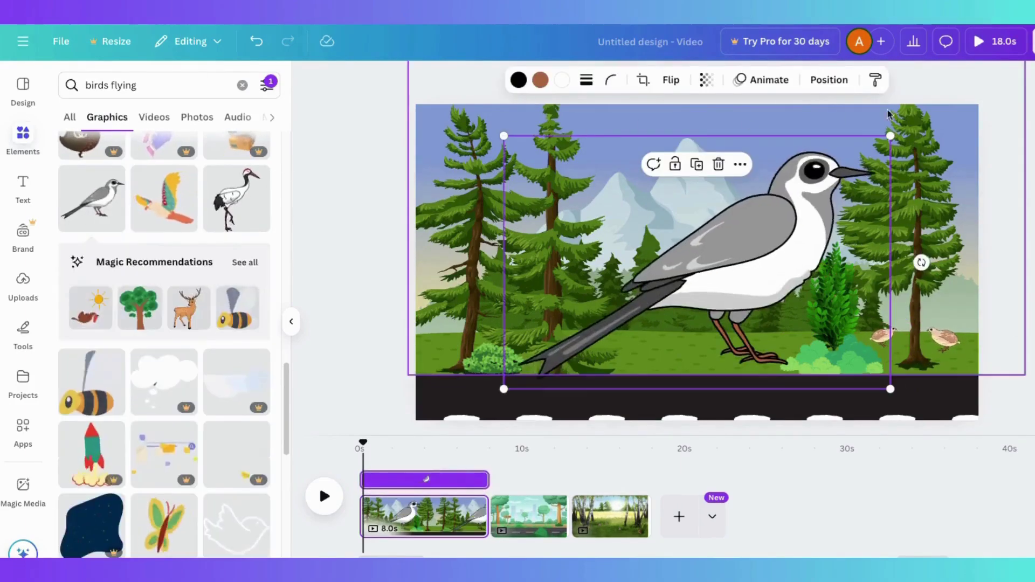
left_click_drag(920, 134, 590, 199)
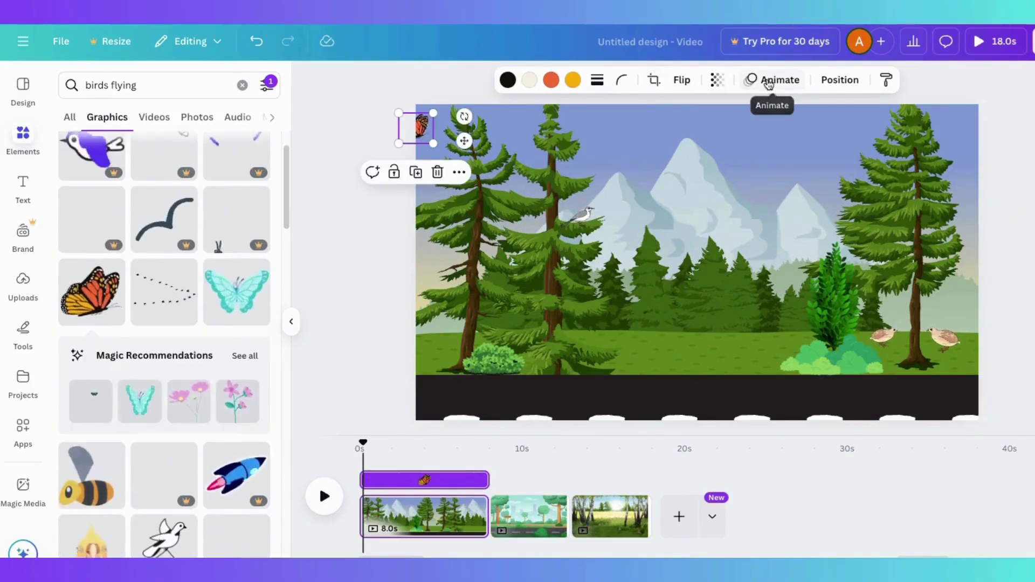
Create a custom animation that flies the butterfly along a wavy, looping path across the sky to the canvas's right edge.
left_click(771, 82)
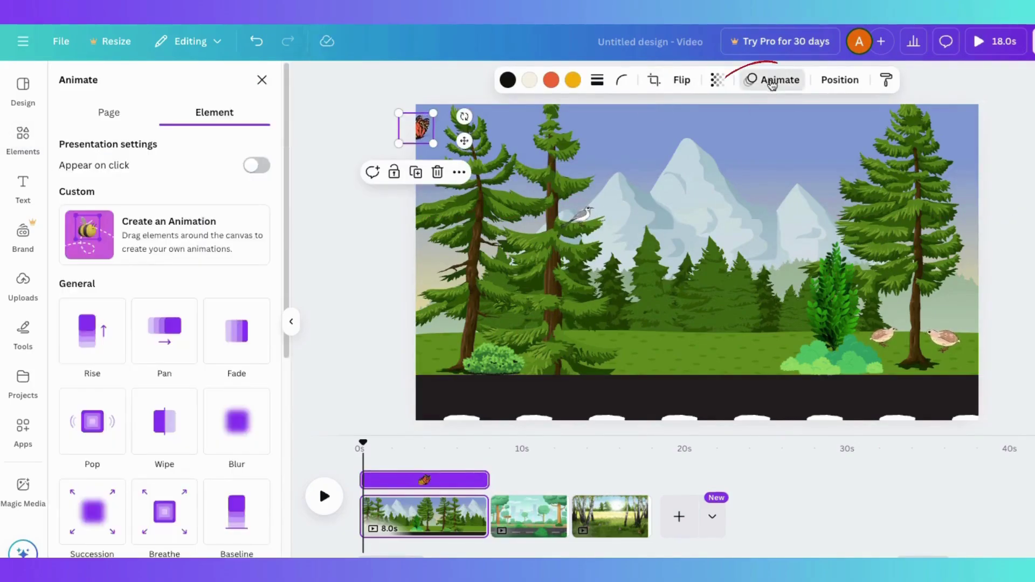
left_click(89, 233)
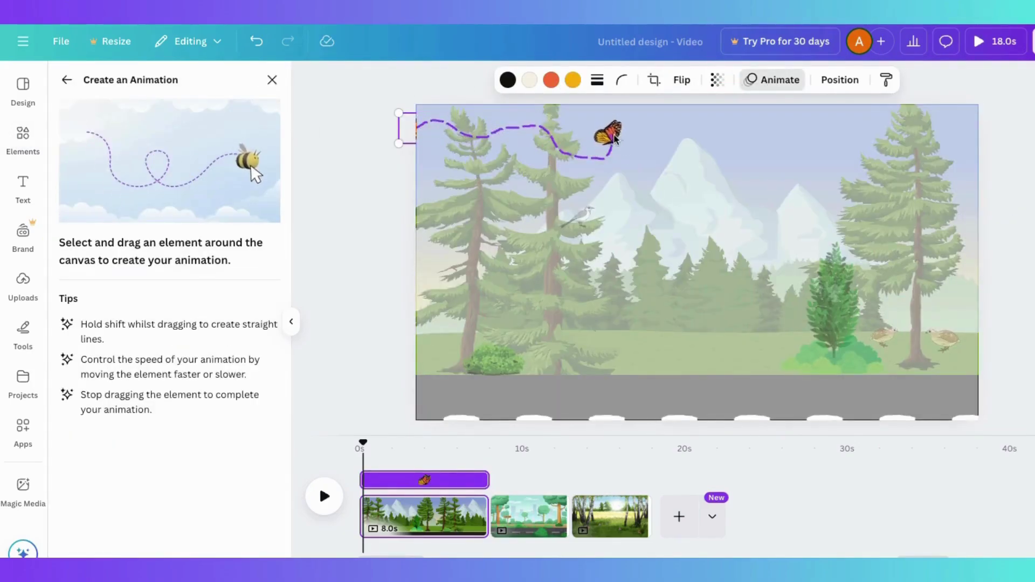
mouse_move(615, 139)
left_mouse_down()
mouse_move(641, 146)
mouse_move(730, 128)
mouse_move(767, 147)
mouse_move(855, 154)
left_mouse_up()
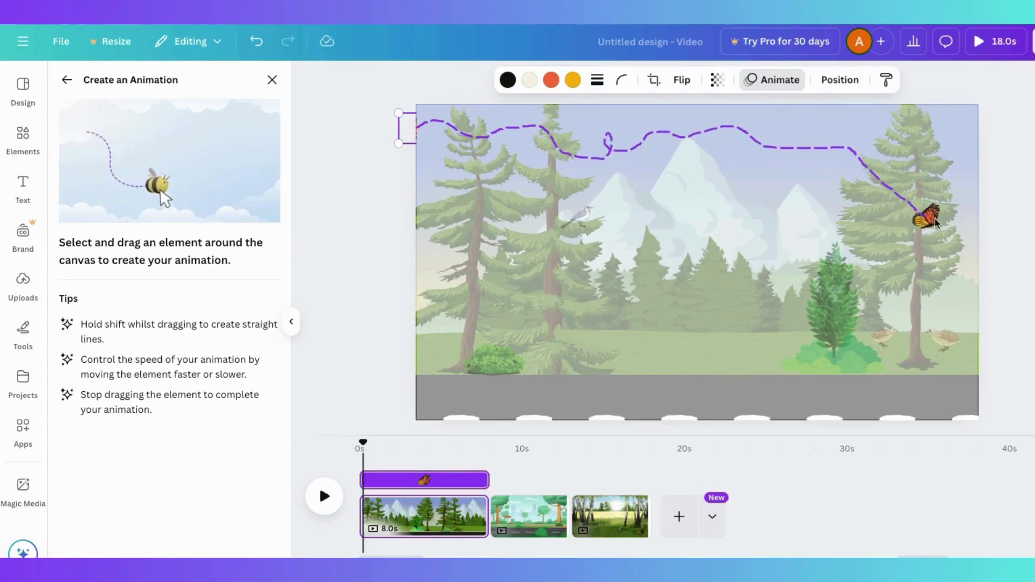
left_click_drag(996, 215, 984, 207)
Search for "pond", insert the green-edged pond with reeds, resize it and place it on the grass in the middle of the scene.
type("pon")
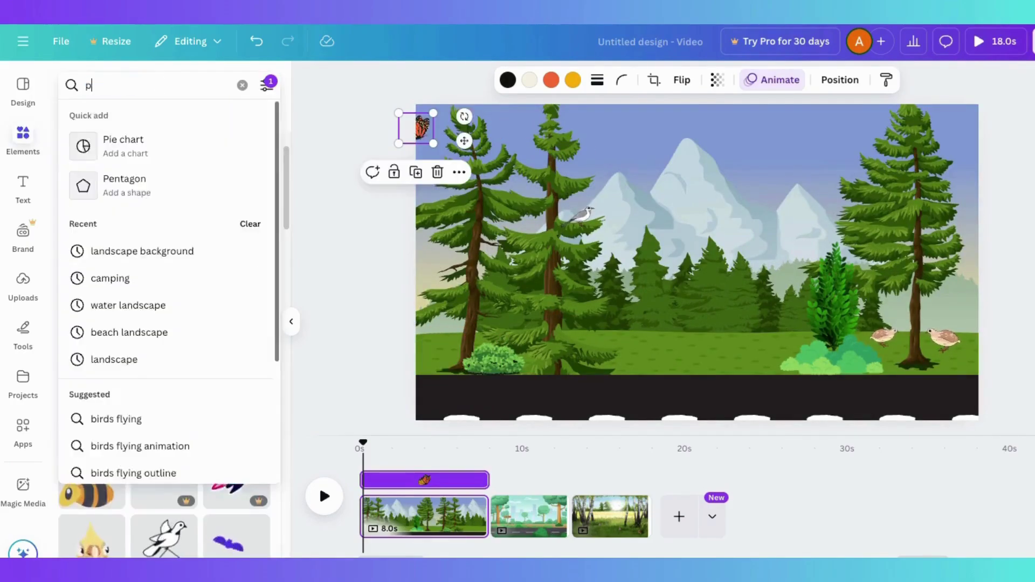
left_click(100, 140)
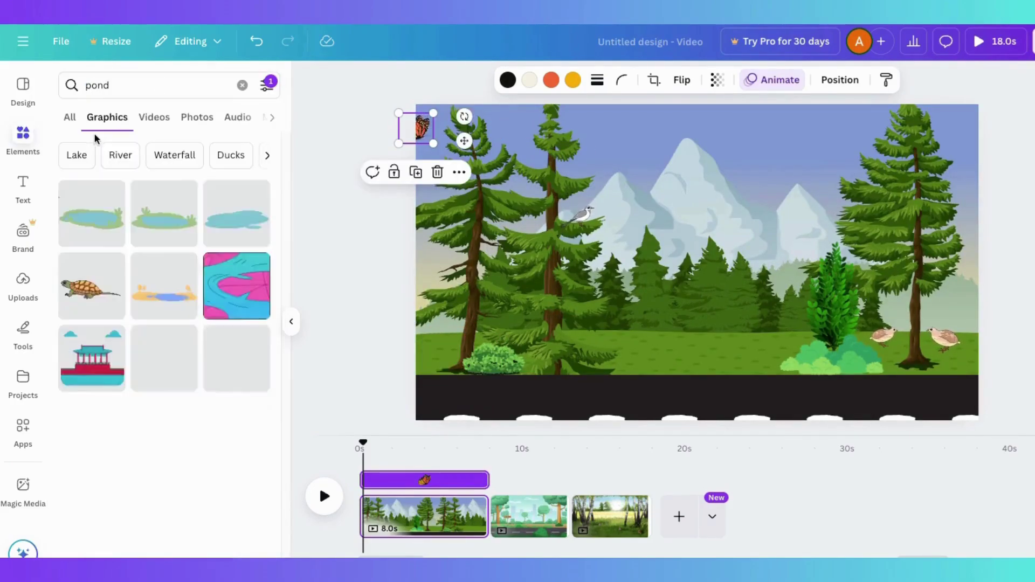
left_click(74, 372)
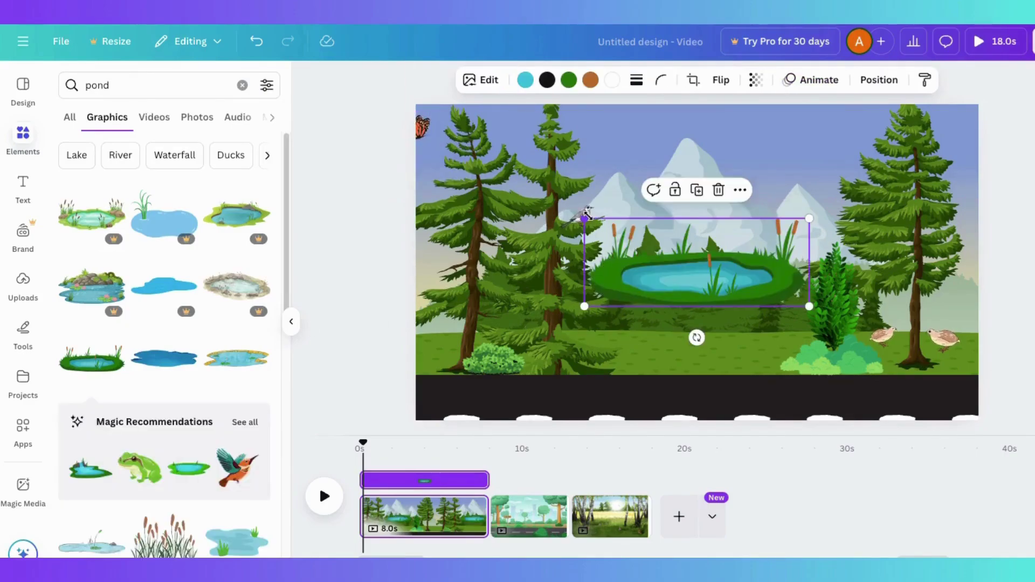
left_click_drag(586, 221, 674, 277)
left_click_drag(742, 295, 664, 348)
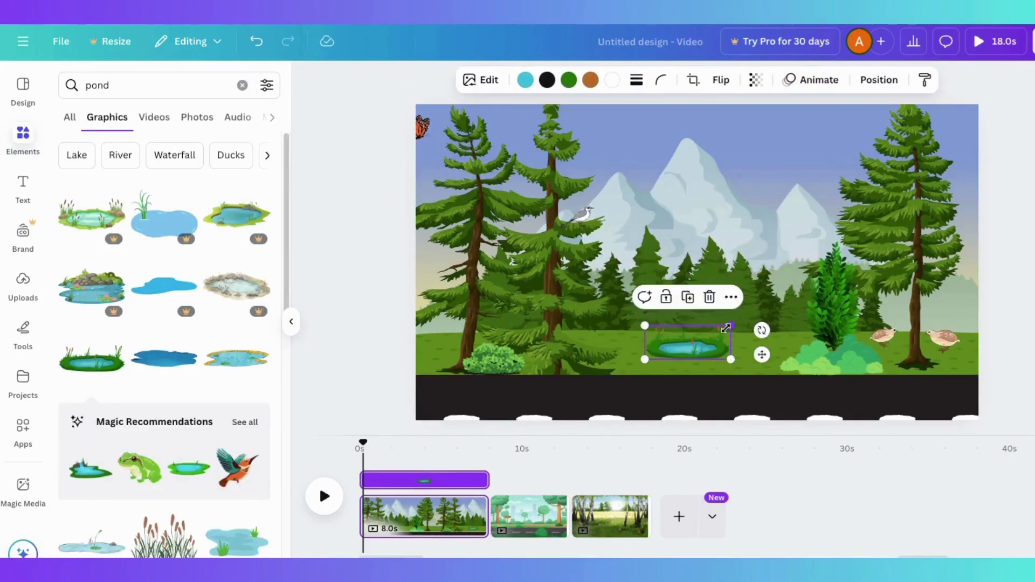
left_click_drag(734, 326, 762, 315)
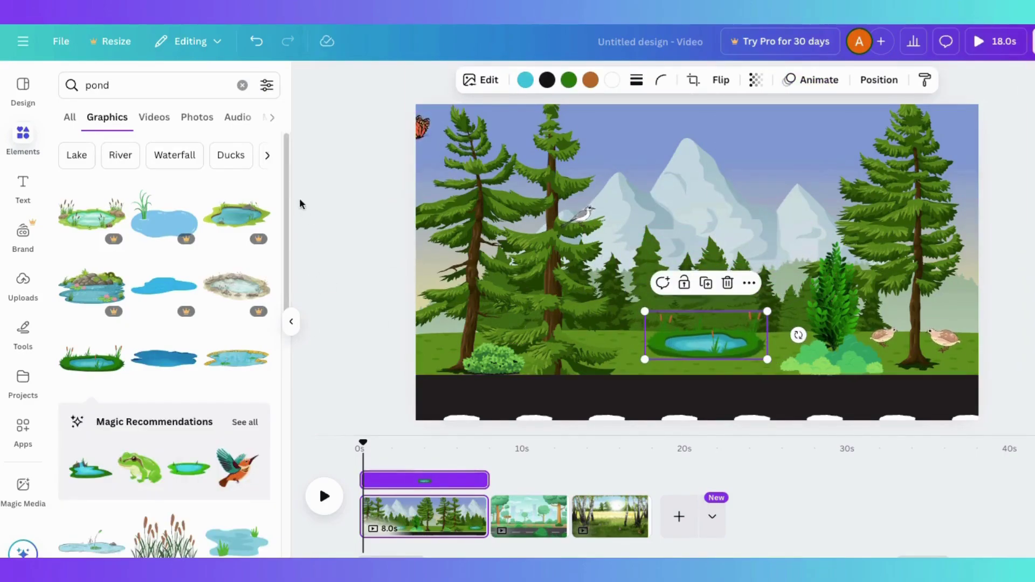
Search the graphics for "duck" and filter the results to Animated.
double_click(110, 82)
type("duck")
key("Return")
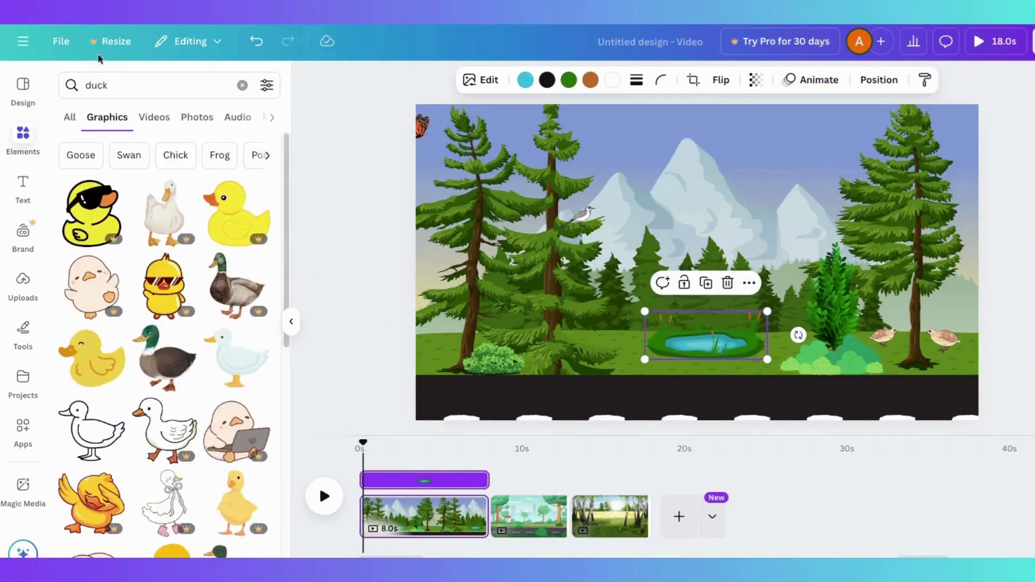
left_click(267, 85)
left_click(101, 350)
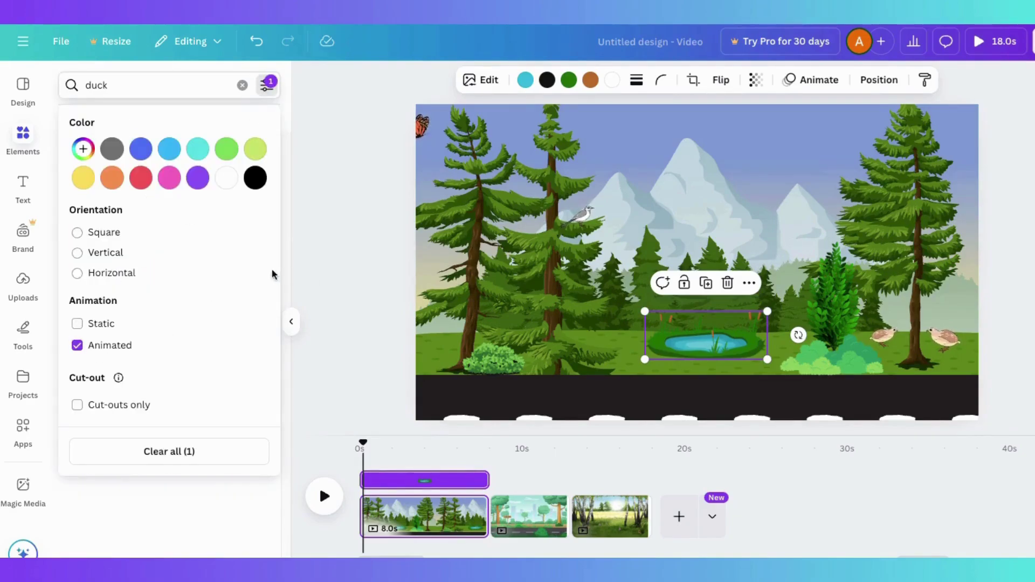
left_click(286, 280)
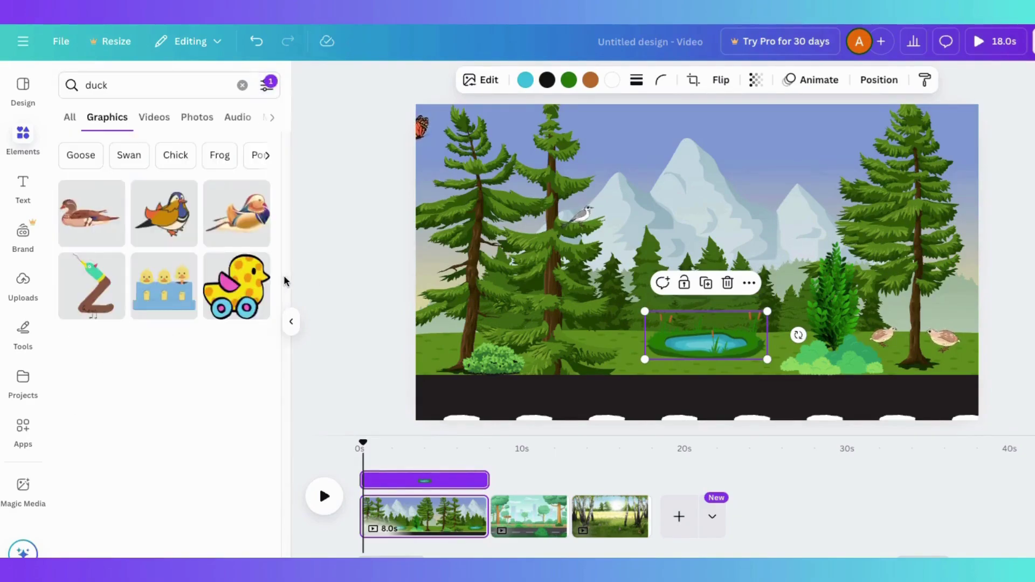
Insert the brown swimming duck, shrink it, place it on the pond's water and flip it horizontally.
left_click(69, 220)
left_click_drag(446, 157, 863, 336)
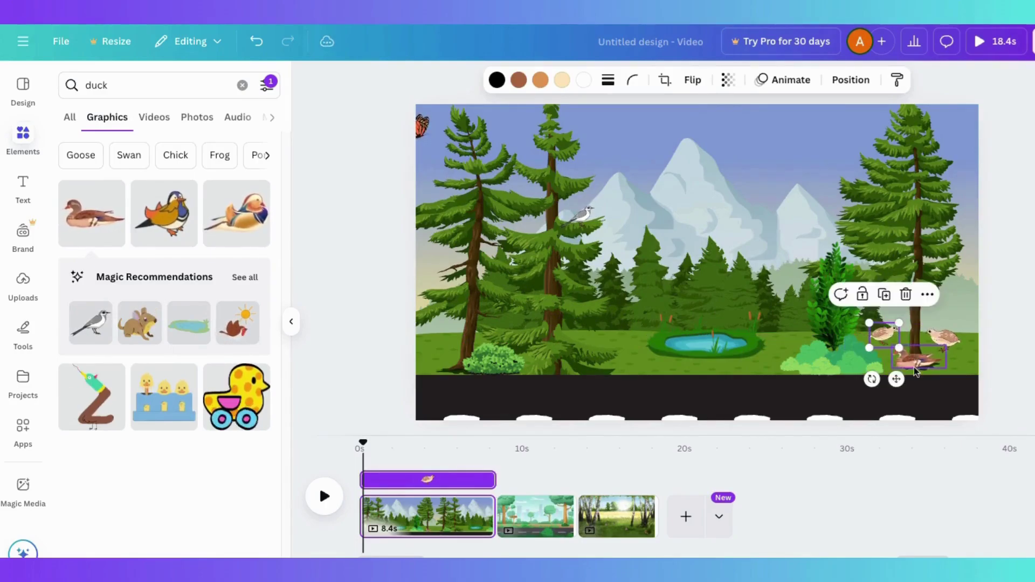
left_click_drag(915, 370, 707, 339)
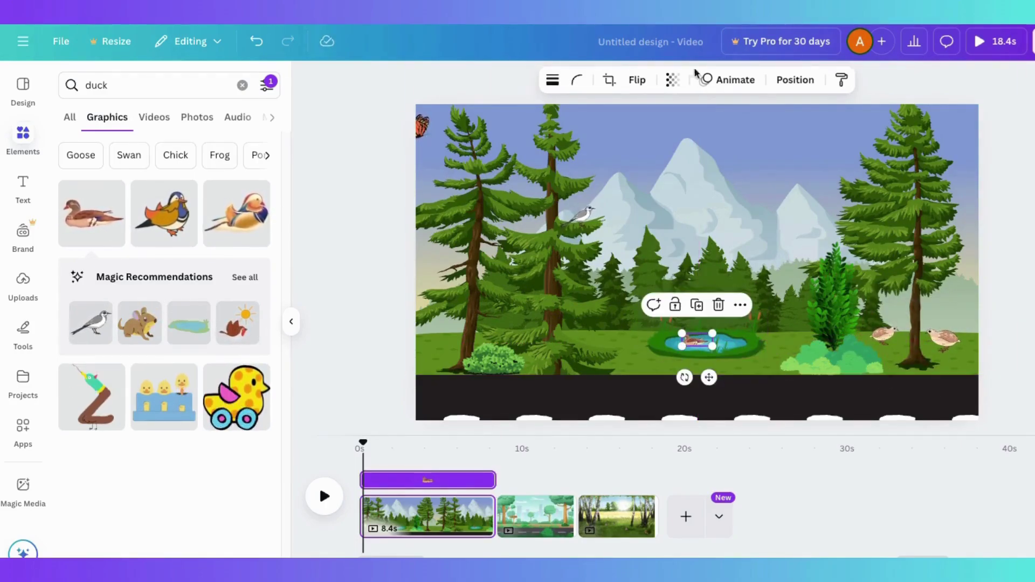
left_click(637, 81)
left_click(636, 115)
Preview the scene and move the pond below the scooter in the layer order.
left_click(324, 495)
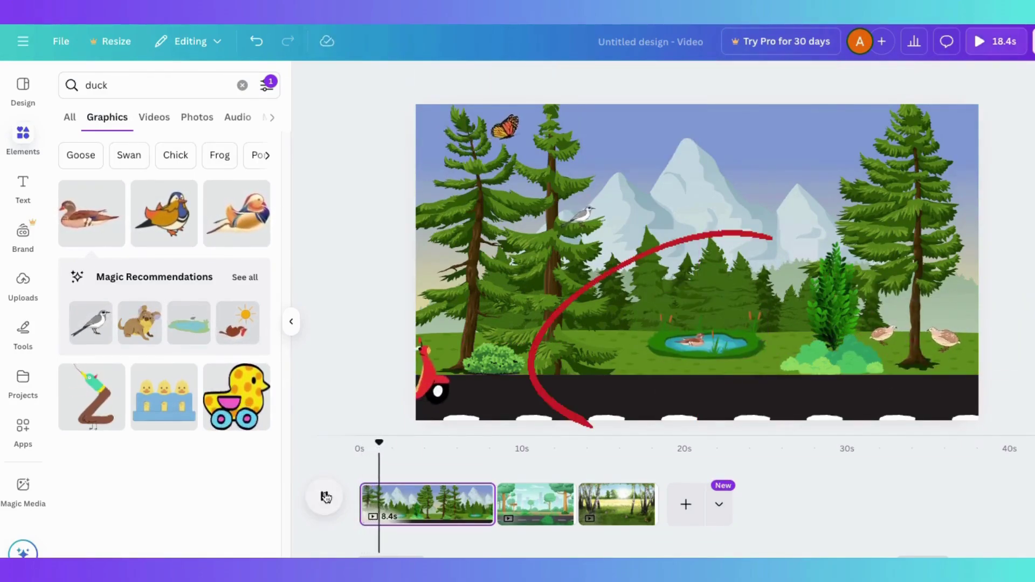
left_click(324, 498)
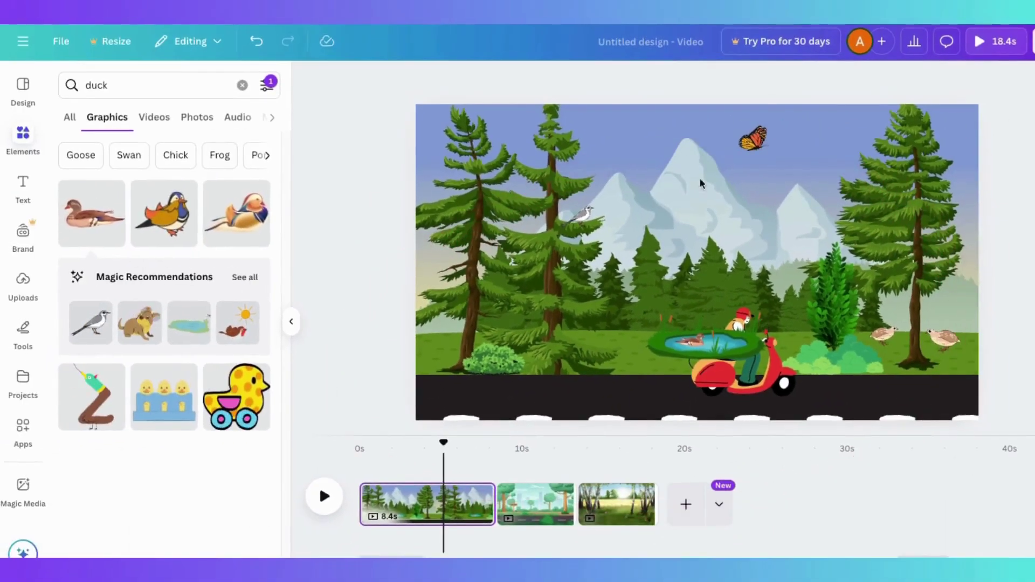
left_click(678, 14)
left_click(821, 82)
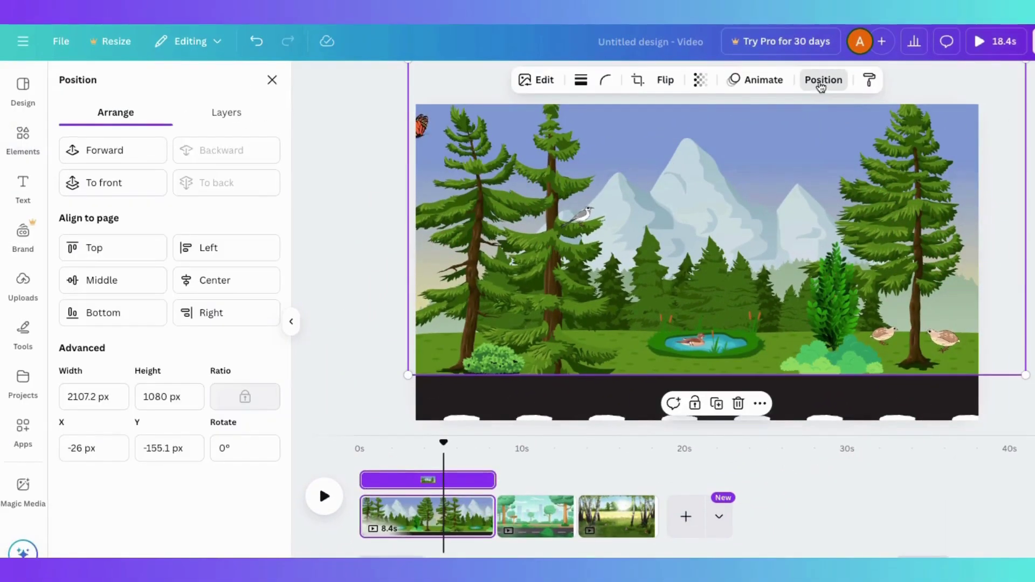
left_click(226, 114)
scroll(208, 253, "up", 3)
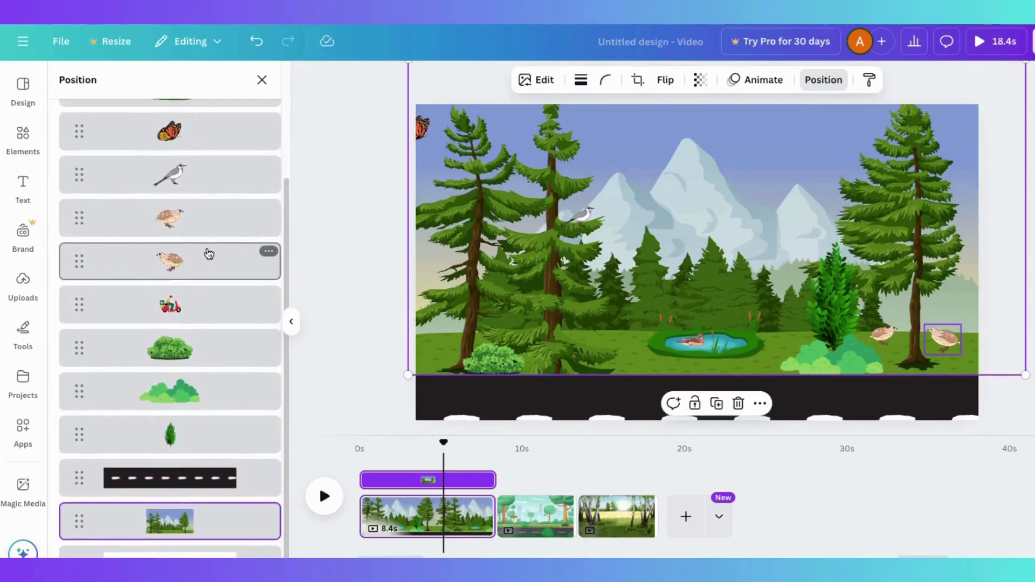
left_click_drag(175, 246, 178, 459)
Move the duck to the layer between the scooter and the pond, and play back the scene to check it.
left_click_drag(442, 443, 357, 459)
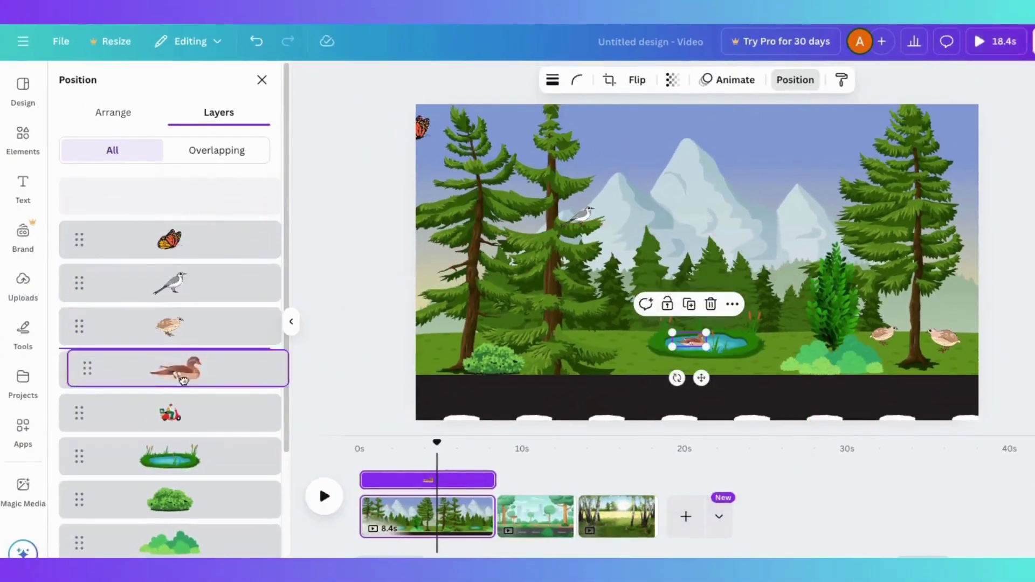
left_click_drag(178, 370, 177, 412)
left_click_drag(436, 443, 385, 446)
left_click(323, 497)
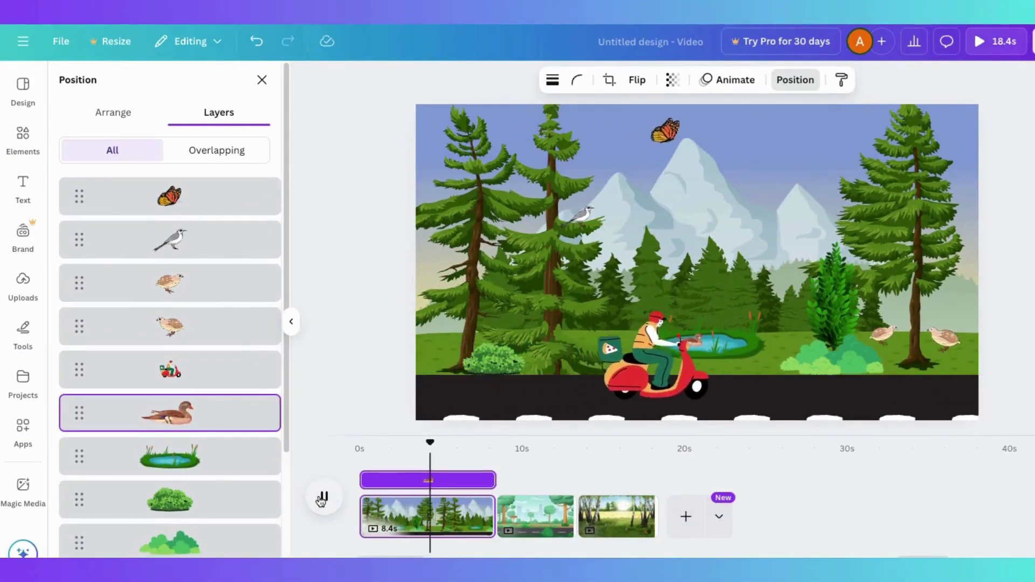
left_click(322, 498)
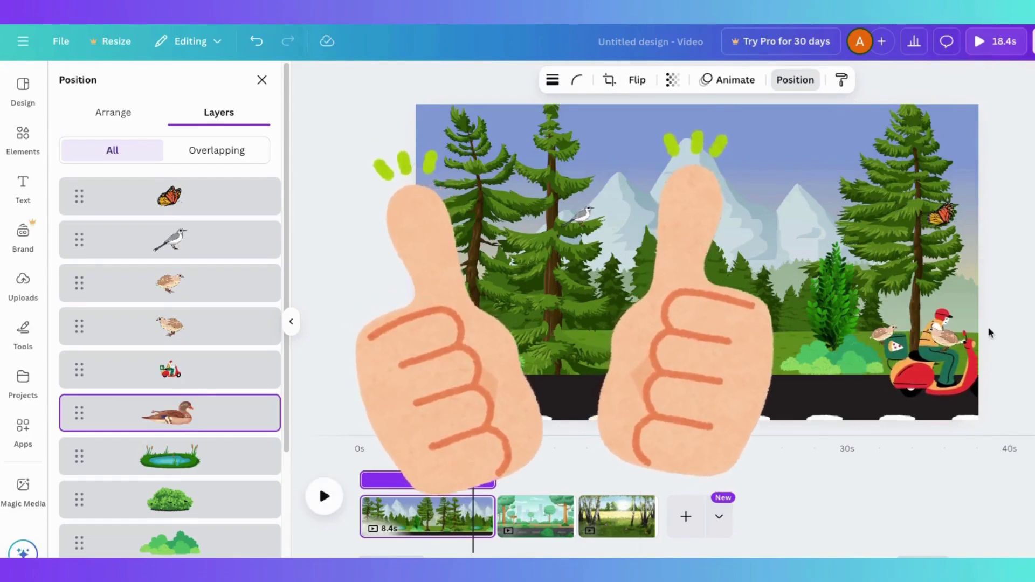
Select both quails, move their layers beneath the scooter and play back the scene.
left_click(174, 297, "shift")
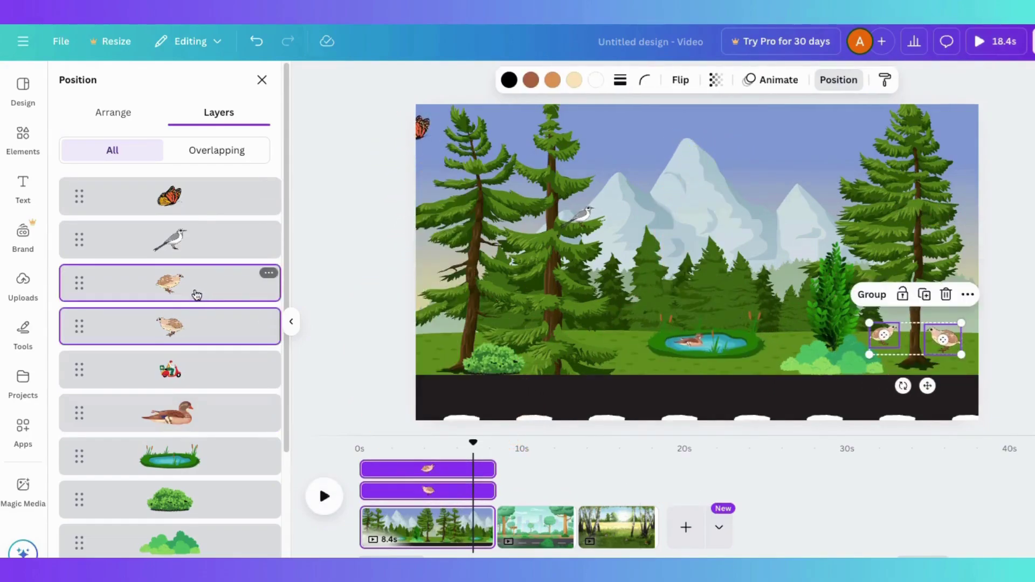
left_click_drag(196, 293, 201, 405)
left_click(324, 496)
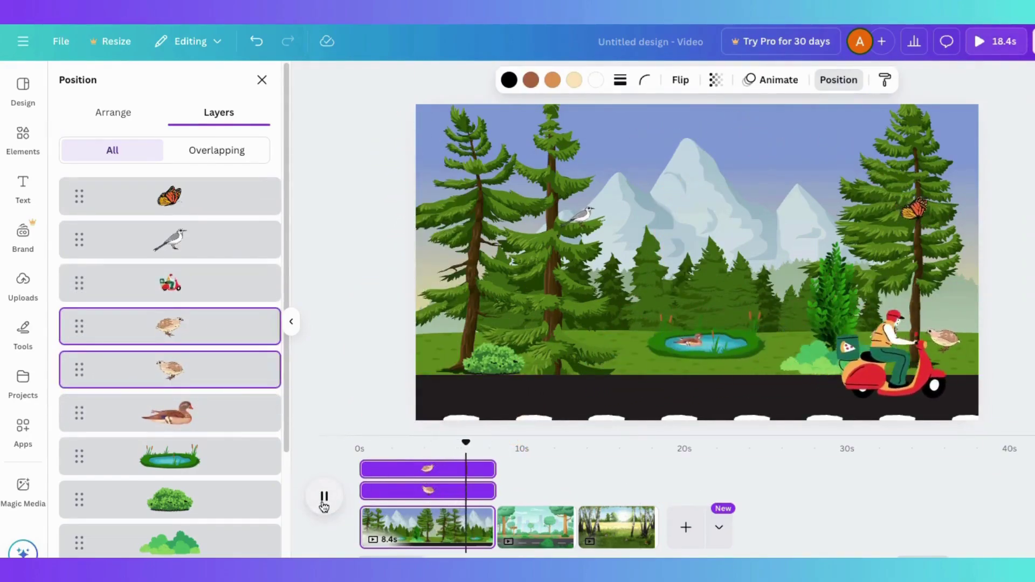
left_click(323, 498)
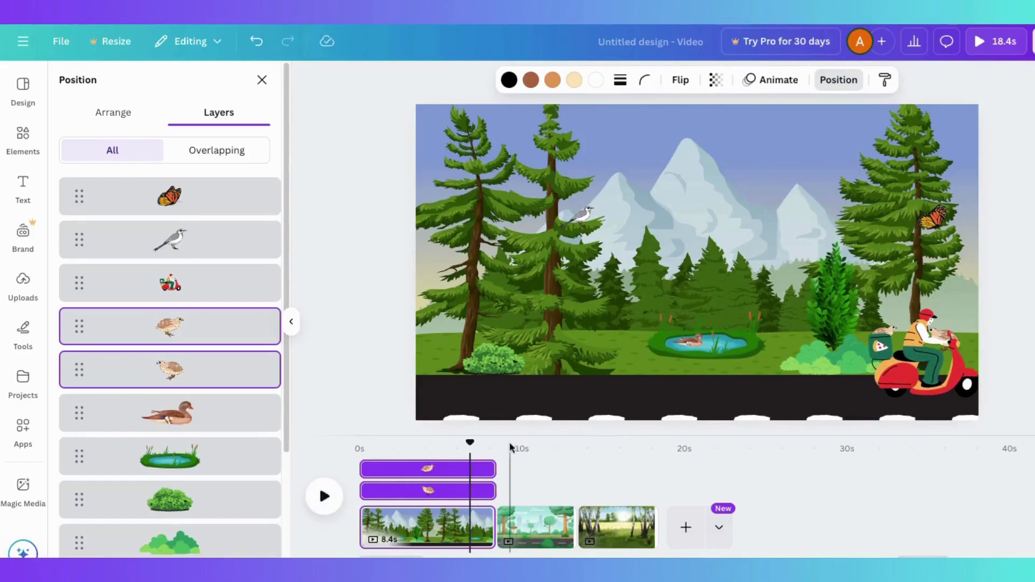
Open the second scene, search graphics for "car", insert the blue animated car, shrink it and place it at the road's right end.
left_click(534, 526)
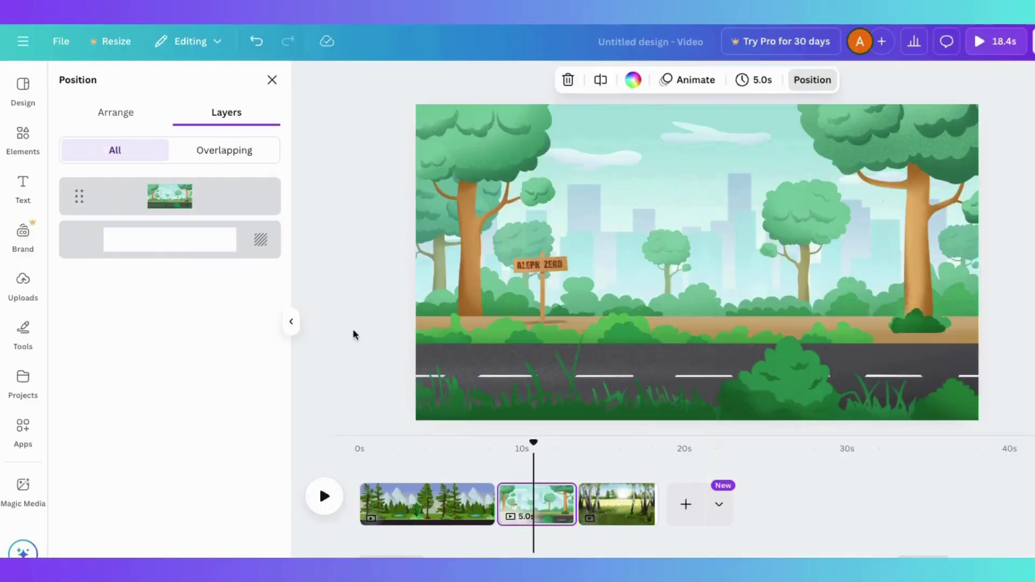
left_click(272, 80)
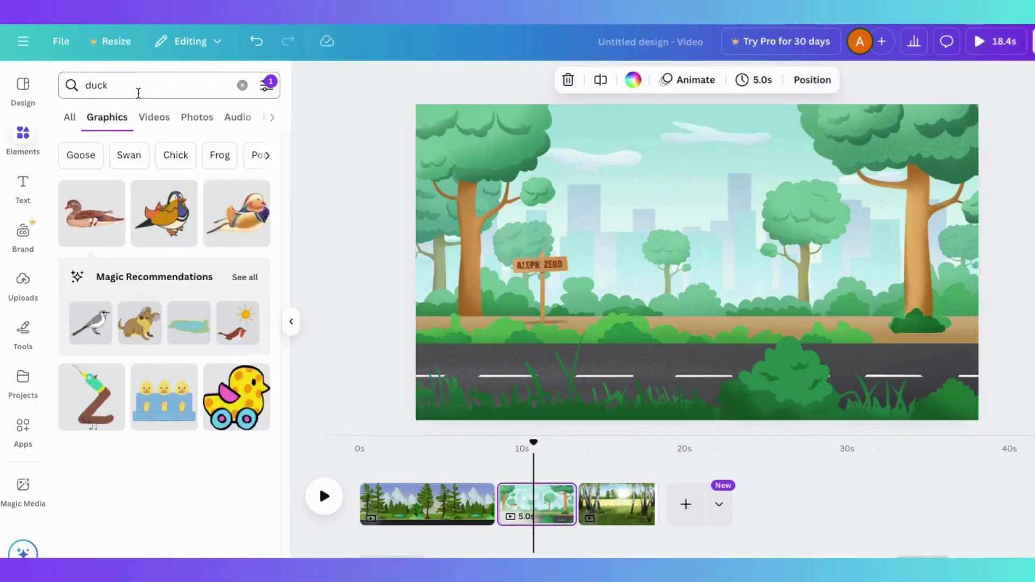
left_click(94, 95)
type("car")
key("Return")
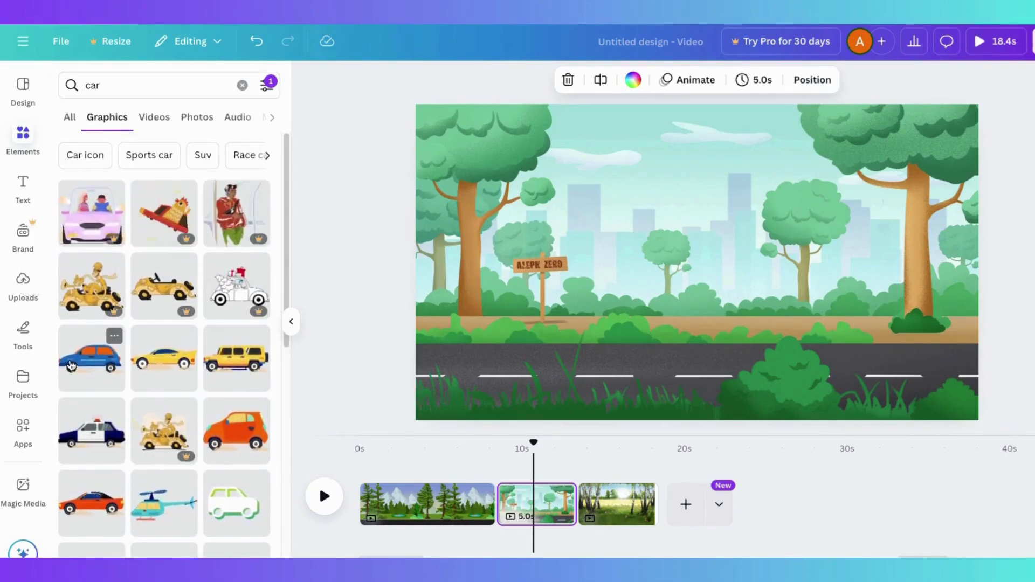
left_click(91, 357)
left_click_drag(945, 151, 577, 315)
left_click_drag(566, 344, 964, 335)
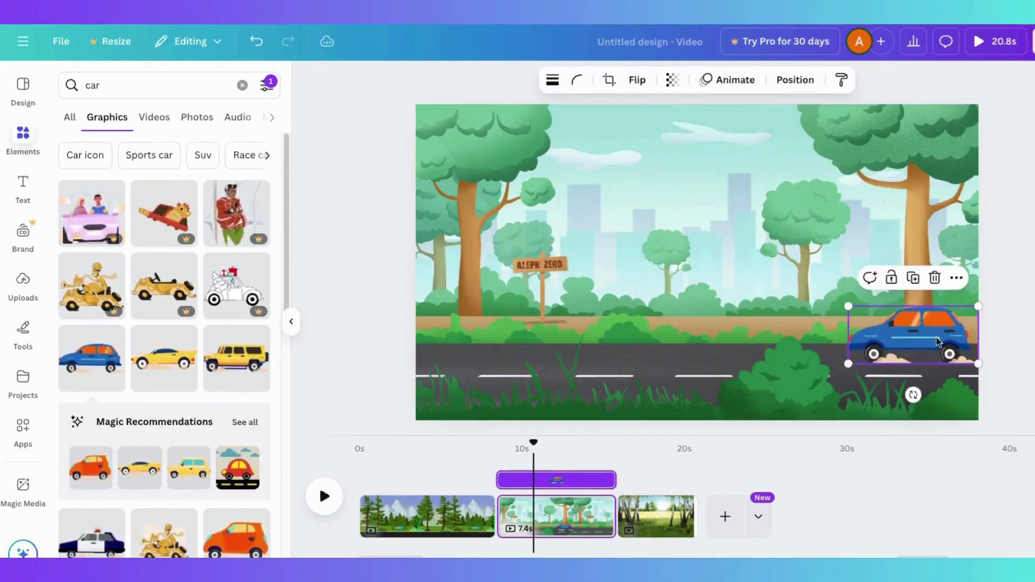
Search for "bushes", insert the free green bush cluster, shrink it to about 799 by 319 and place it in the foreground along the road.
double_click(115, 87)
type("bushes")
key("Return")
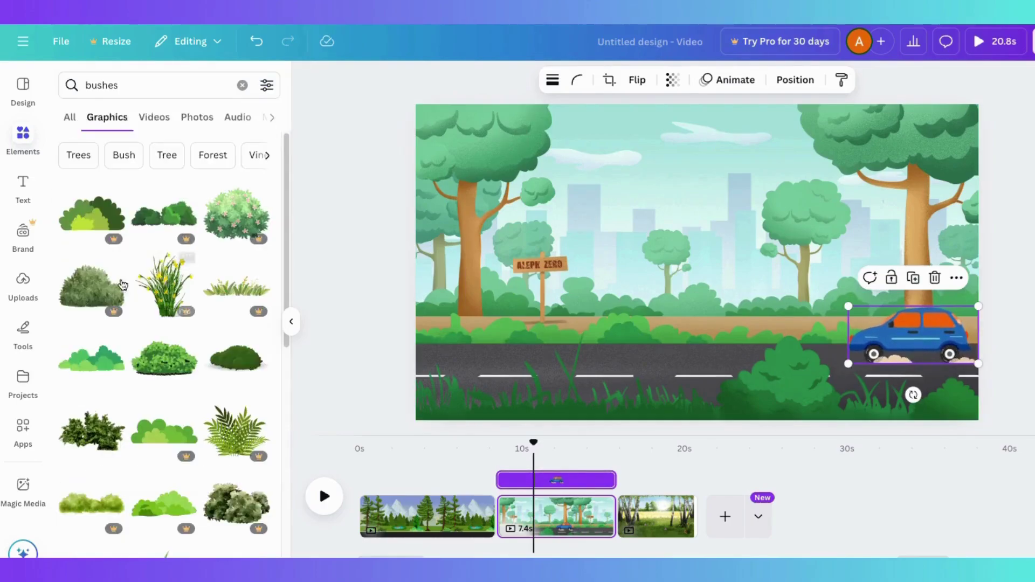
scroll(93, 367, "down", 2)
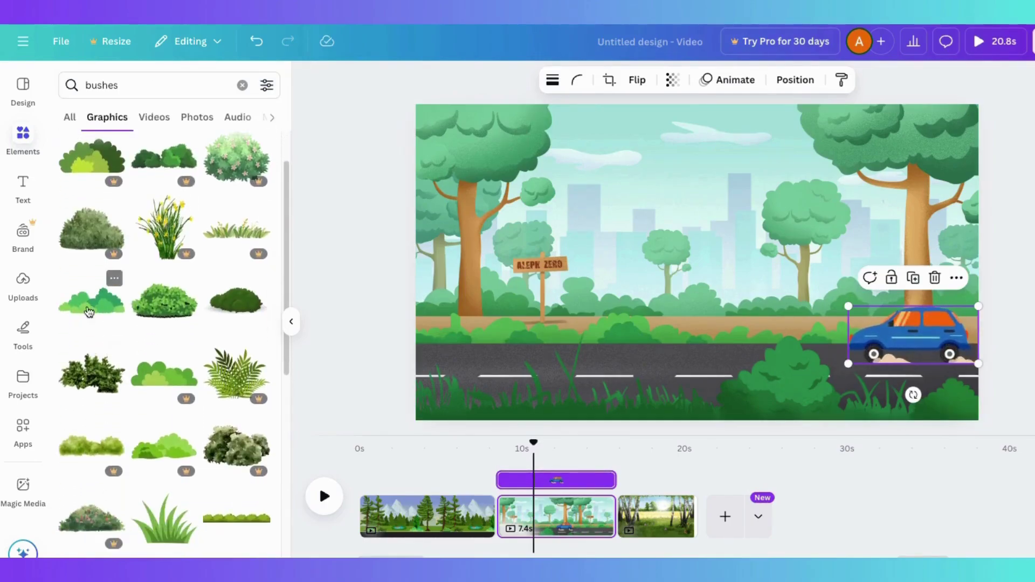
left_click(96, 309)
left_click_drag(646, 283, 528, 369)
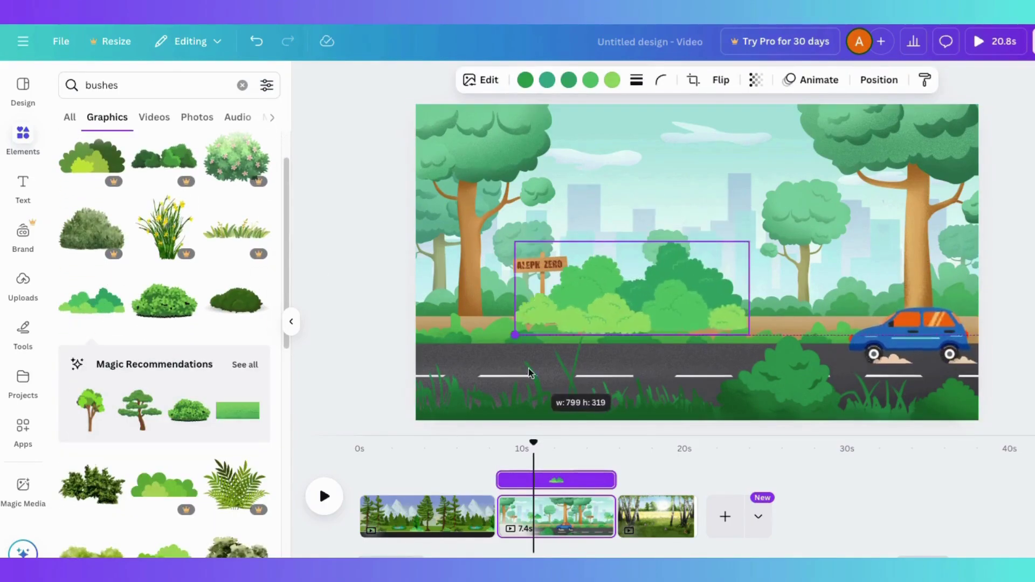
left_click_drag(610, 311, 719, 401)
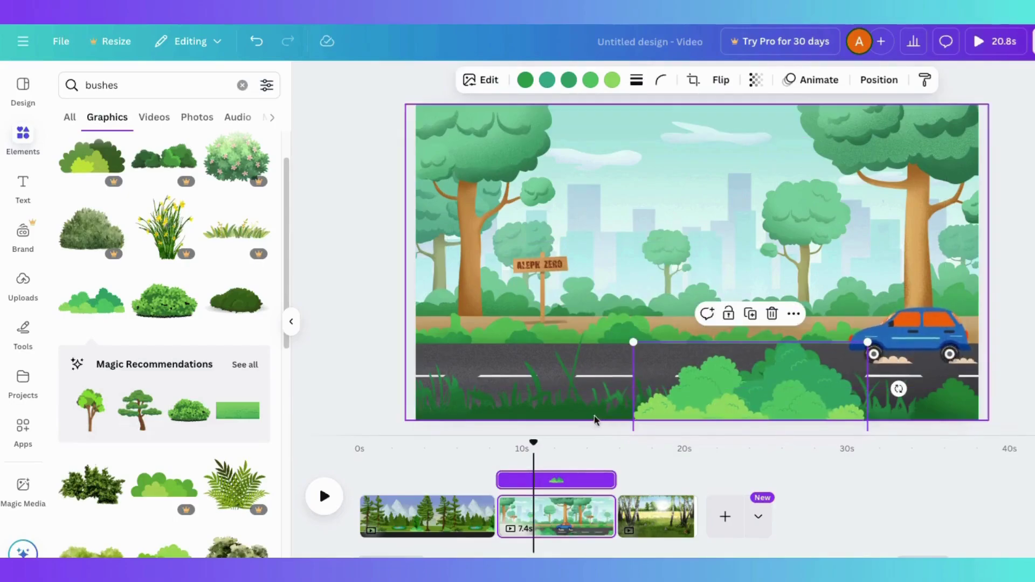
Try the blue car against the bush cluster, return it to the scene's right side and reposition the bushes over the lower foreground.
left_click_drag(939, 331, 862, 340)
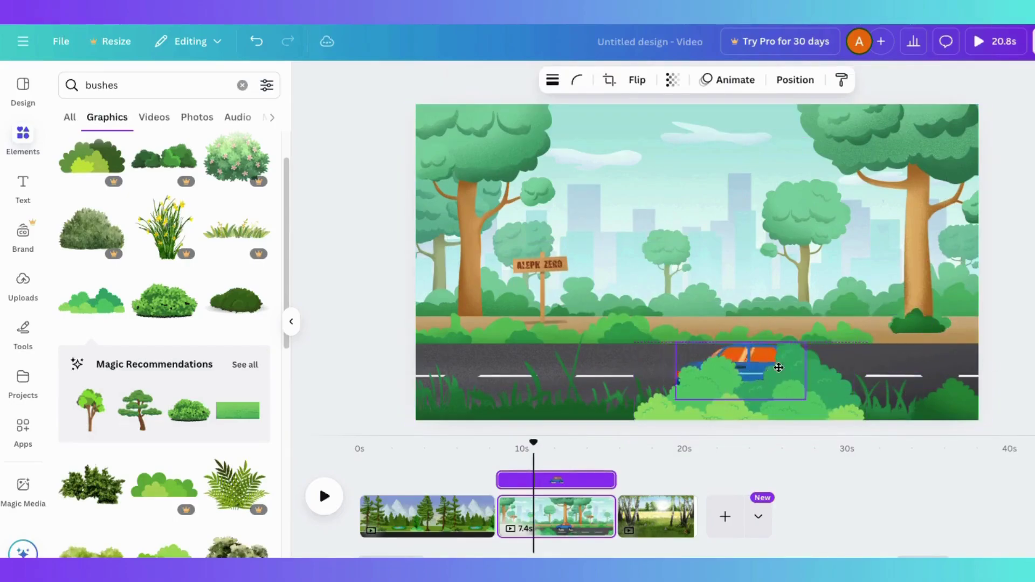
left_click_drag(779, 368, 931, 331)
left_click_drag(805, 397, 740, 210)
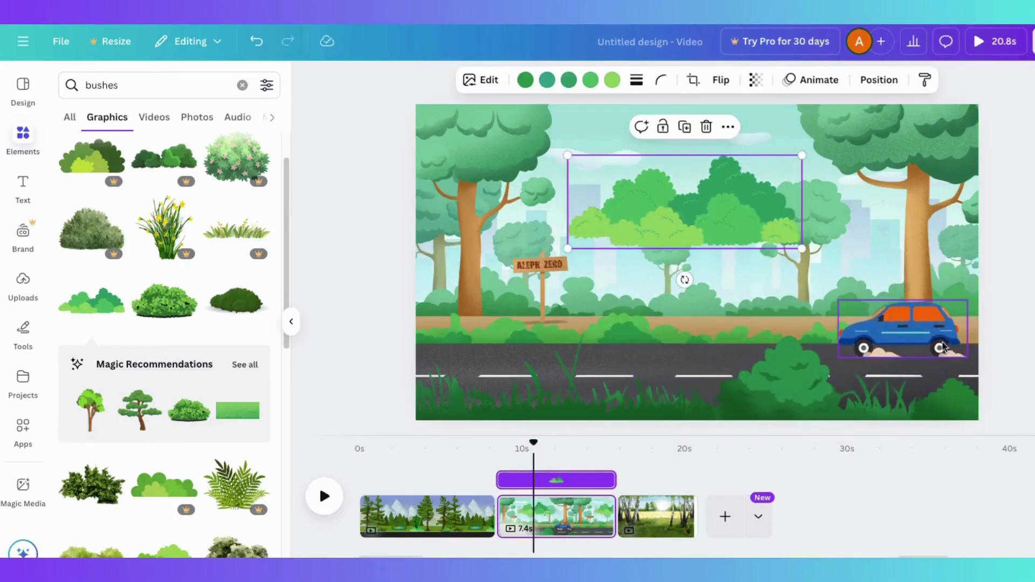
left_click_drag(962, 334, 988, 332)
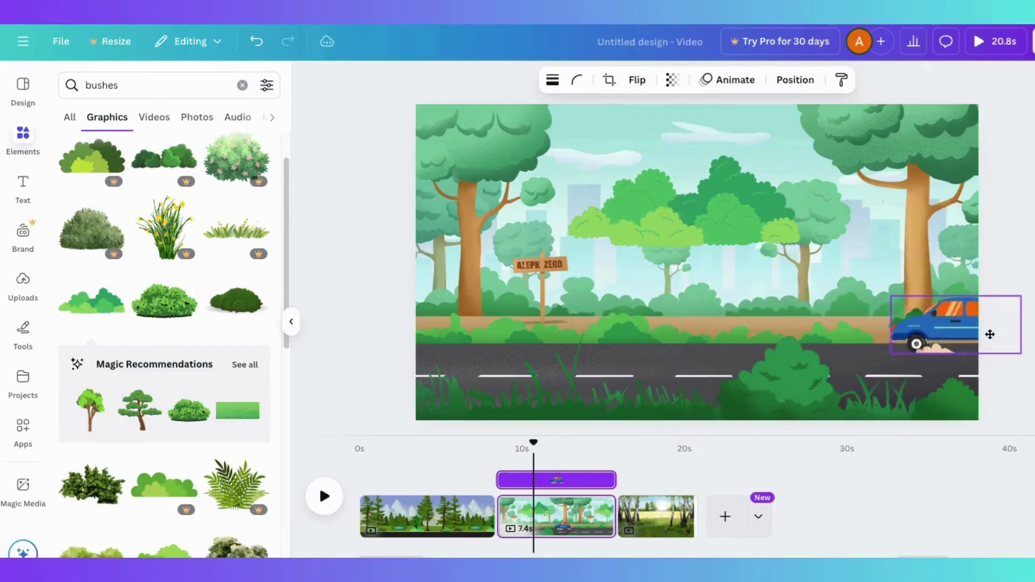
left_click(739, 224)
left_click_drag(738, 224, 799, 405)
Enlarge the blue car slightly and move it almost completely off the scene's right edge.
left_click(906, 340)
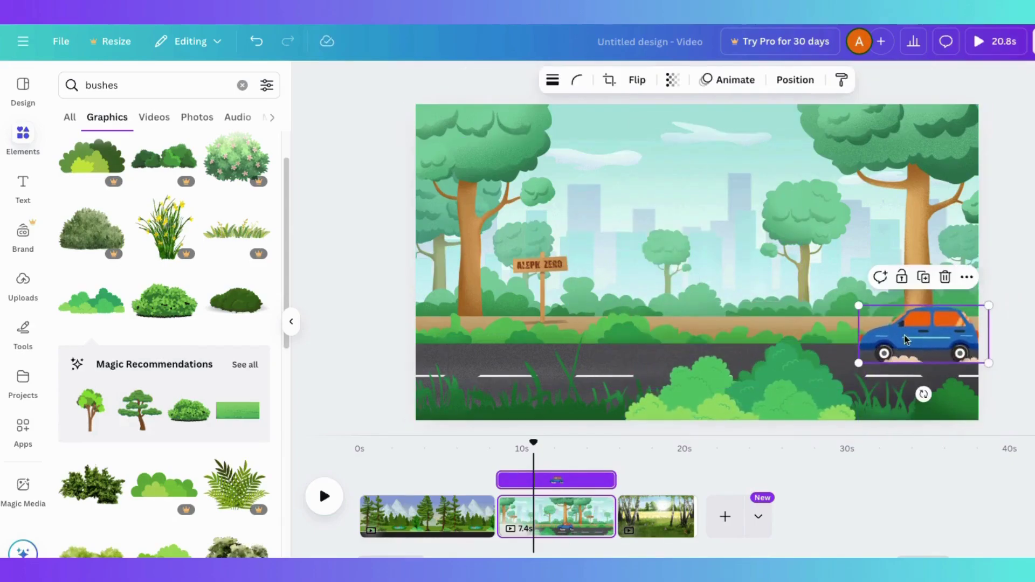
left_click_drag(857, 365, 830, 375)
left_click_drag(891, 338, 977, 346)
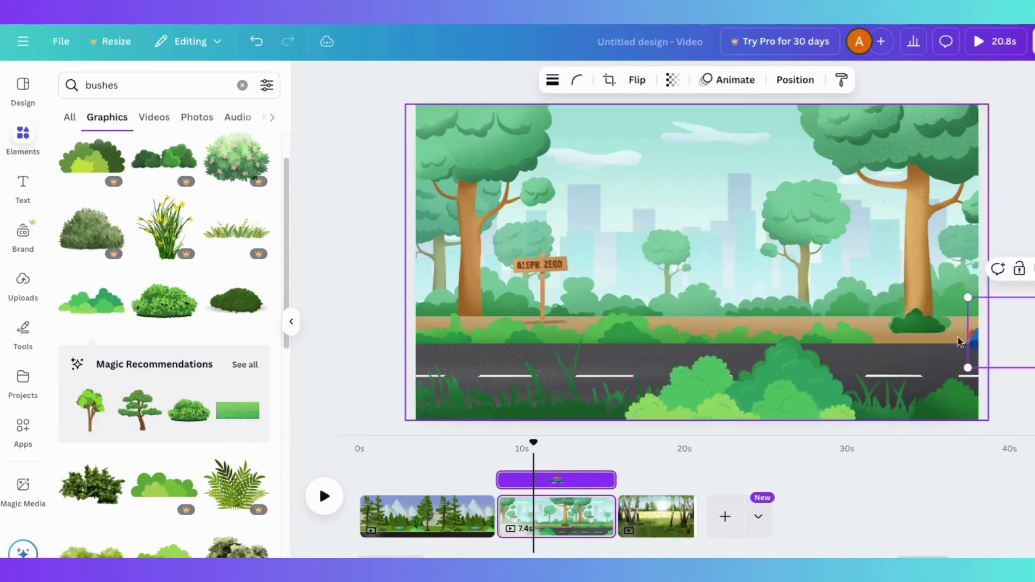
Create a custom motion path taking the blue car leftward across the road and off the scene, using the Steady movement style.
left_click(728, 81)
left_click(113, 226)
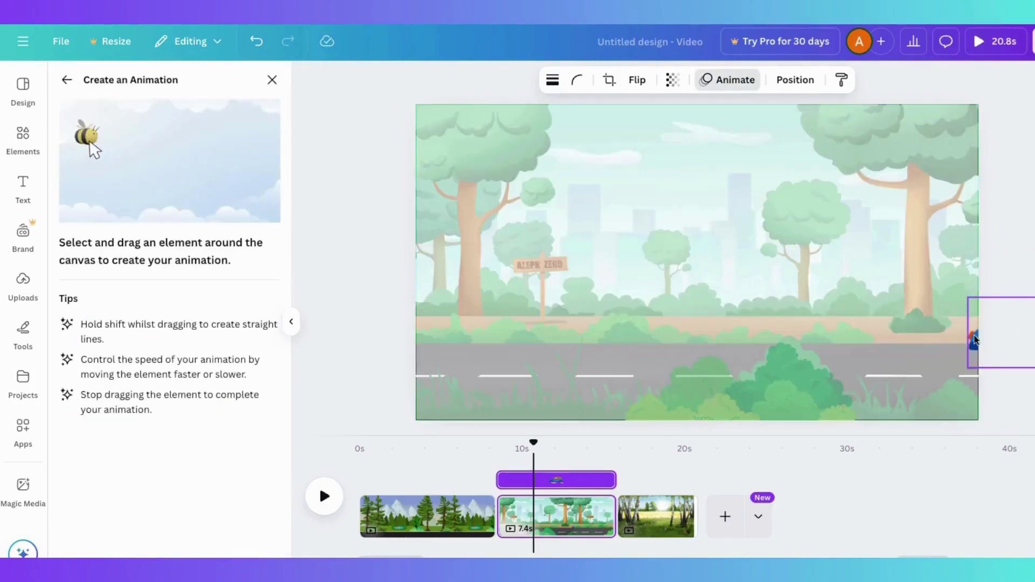
left_click_drag(874, 342, 262, 336)
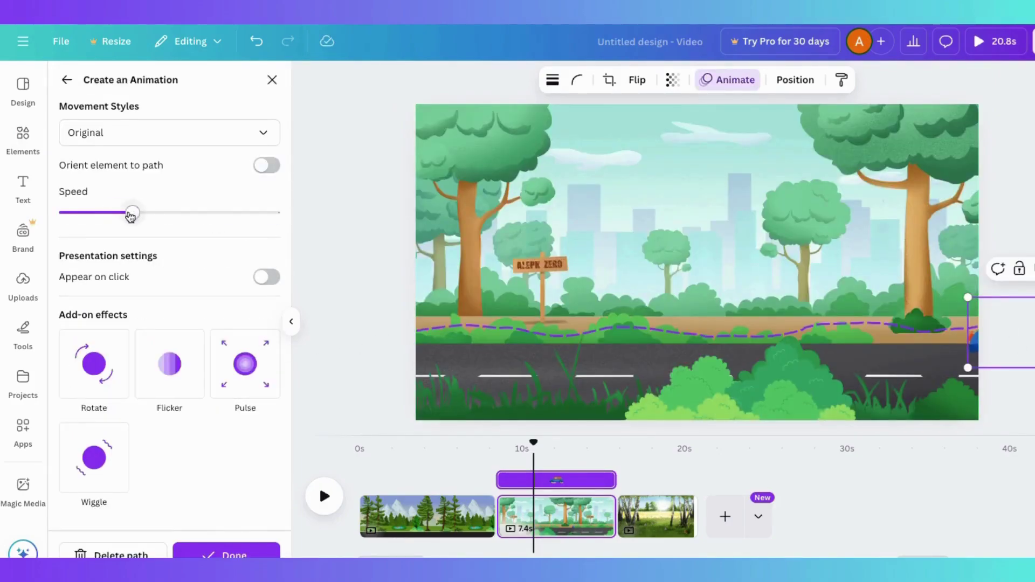
left_click(109, 141)
left_click(97, 224)
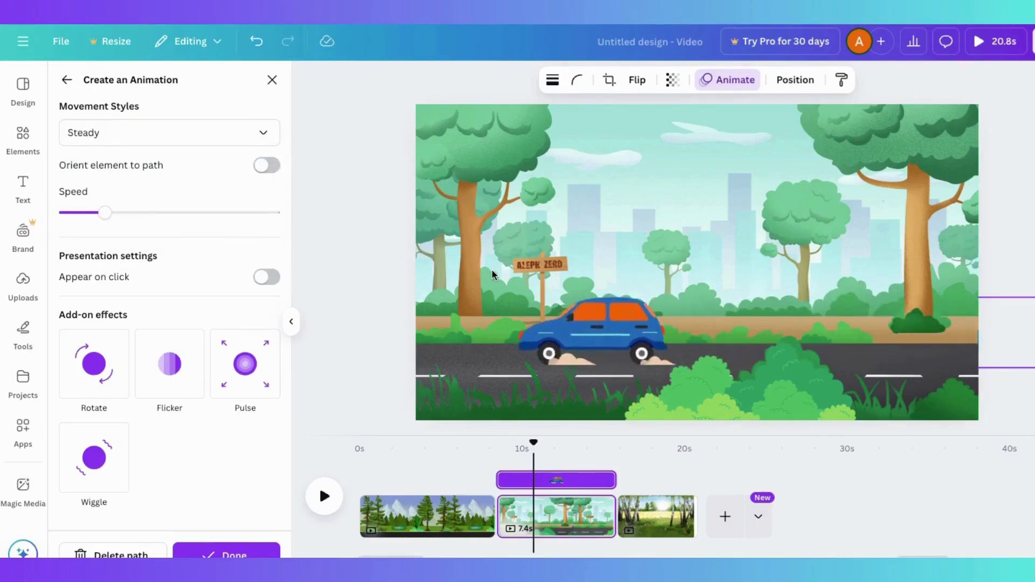
left_click(255, 554)
Search for "clouds", insert the light blue cloud, shrink it and place it in the sky between the two large trees.
type("clouds")
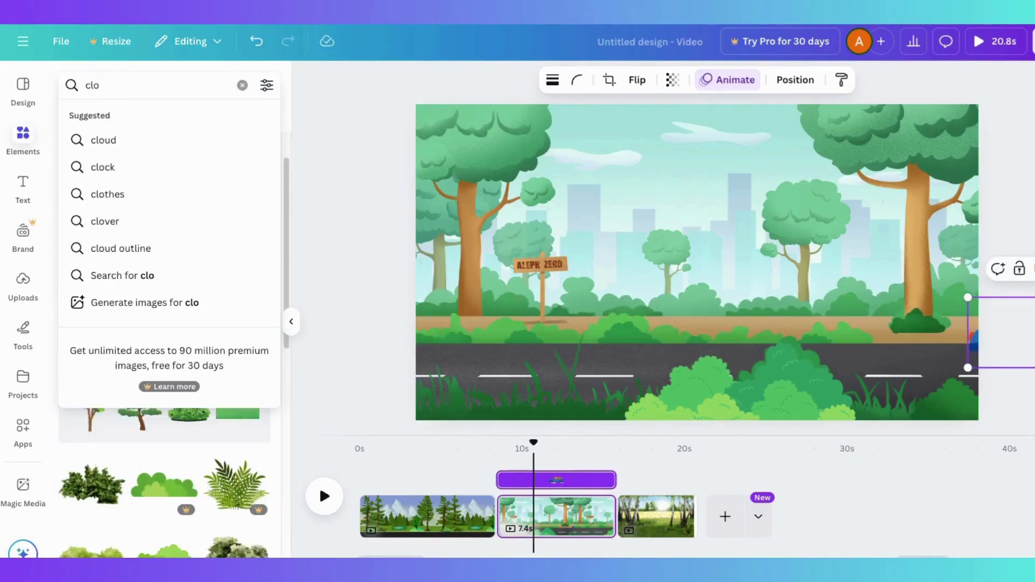
key("Return")
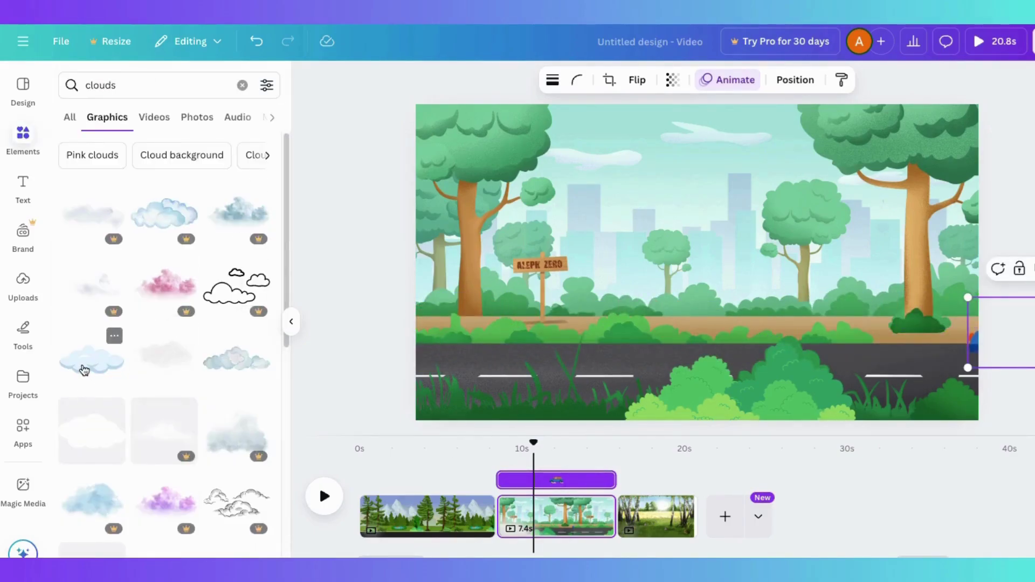
left_click(85, 368)
left_click_drag(721, 289, 698, 178)
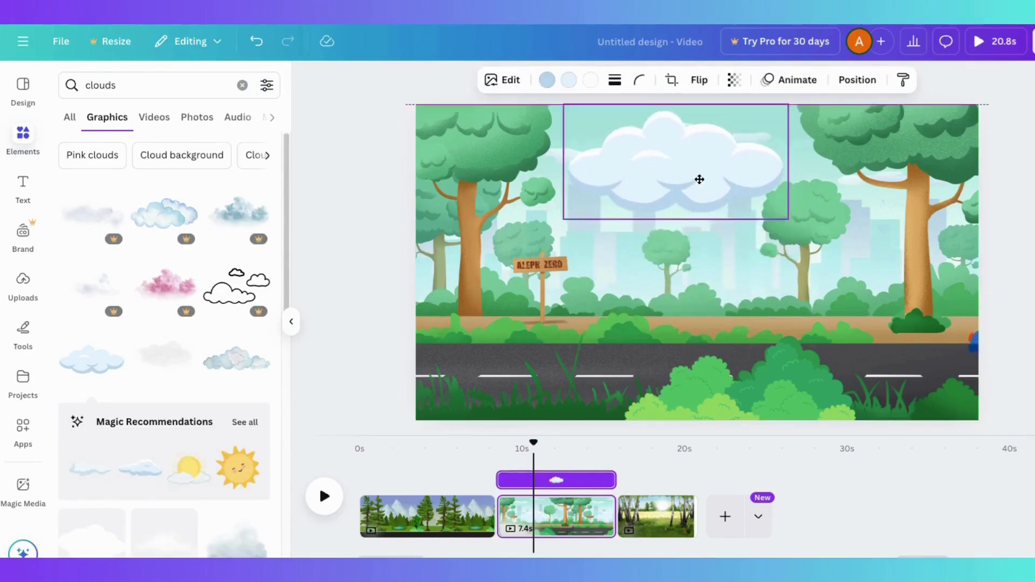
left_click_drag(786, 215, 720, 141)
left_click_drag(619, 139, 681, 143)
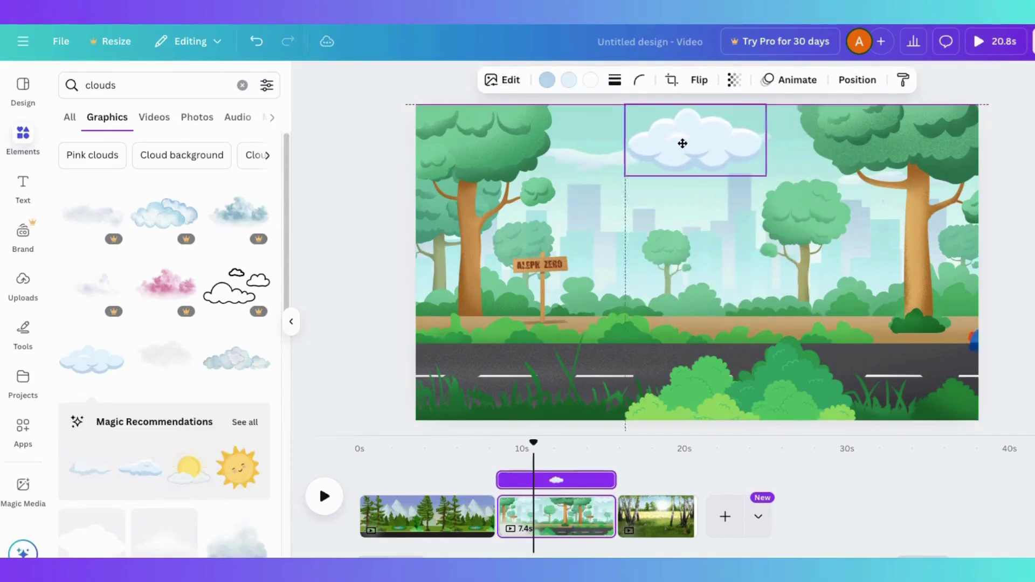
left_click_drag(681, 144, 702, 149)
Search for "helicopter", insert the blue and yellow one, shrink it, move it off the scene's upper left edge and flip it horizontally.
triple_click(106, 85)
type("helo")
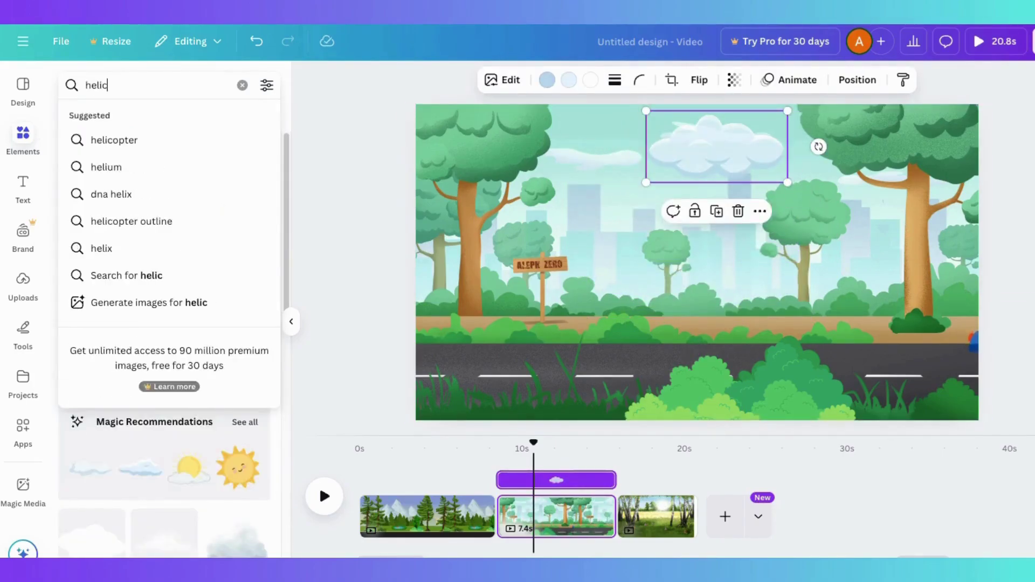
type("c")
left_click(124, 139)
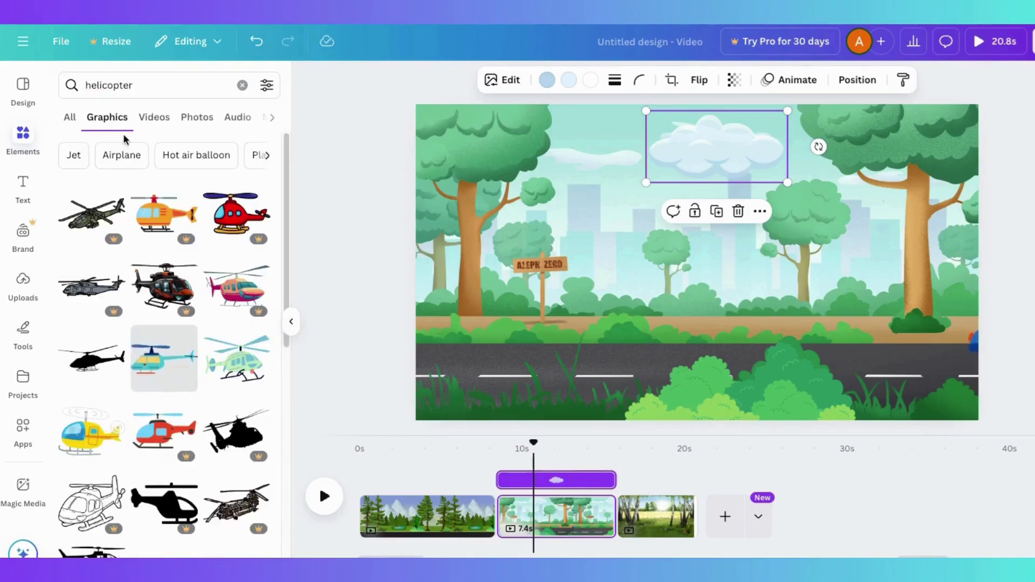
left_click(164, 358)
left_click_drag(500, 129, 741, 290)
left_click_drag(777, 364, 395, 161)
left_click(636, 81)
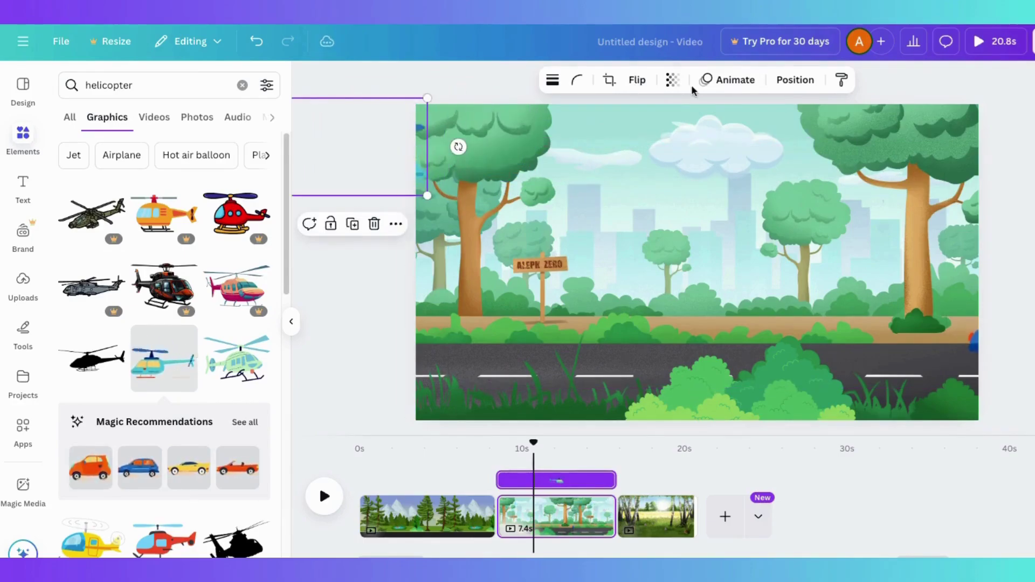
Create a custom motion path taking the helicopter rightward across the sky to the scene's far edge.
left_click(731, 81)
left_click(156, 223)
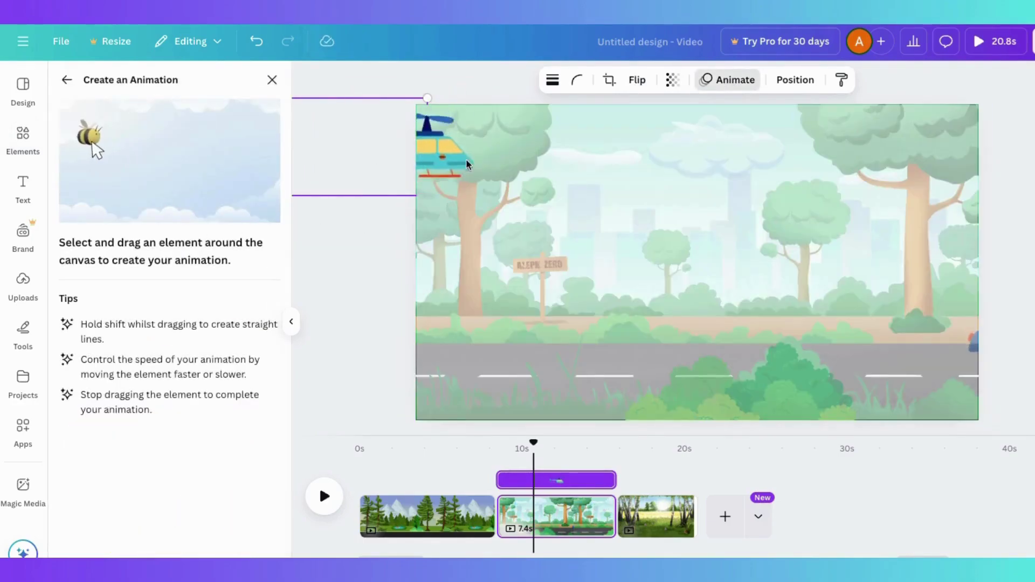
mouse_move(529, 199)
left_mouse_down()
mouse_move(604, 181)
mouse_move(704, 194)
mouse_move(747, 158)
mouse_move(978, 162)
left_mouse_up()
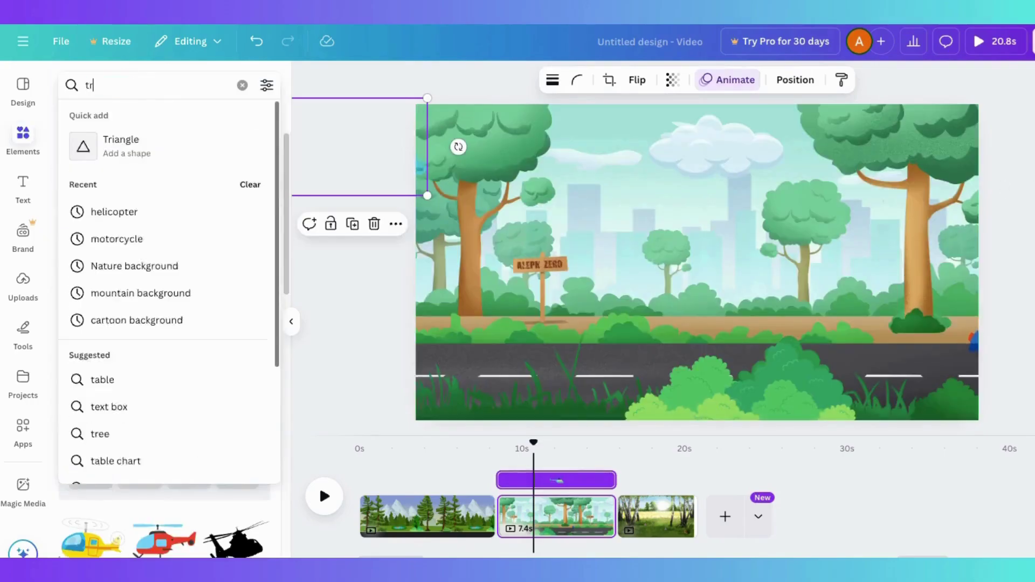
Search for "trees" filtered to Animated, insert the dark green round tree, shrink it and stand it on the verge mid-scene.
type("ees")
left_click(265, 86)
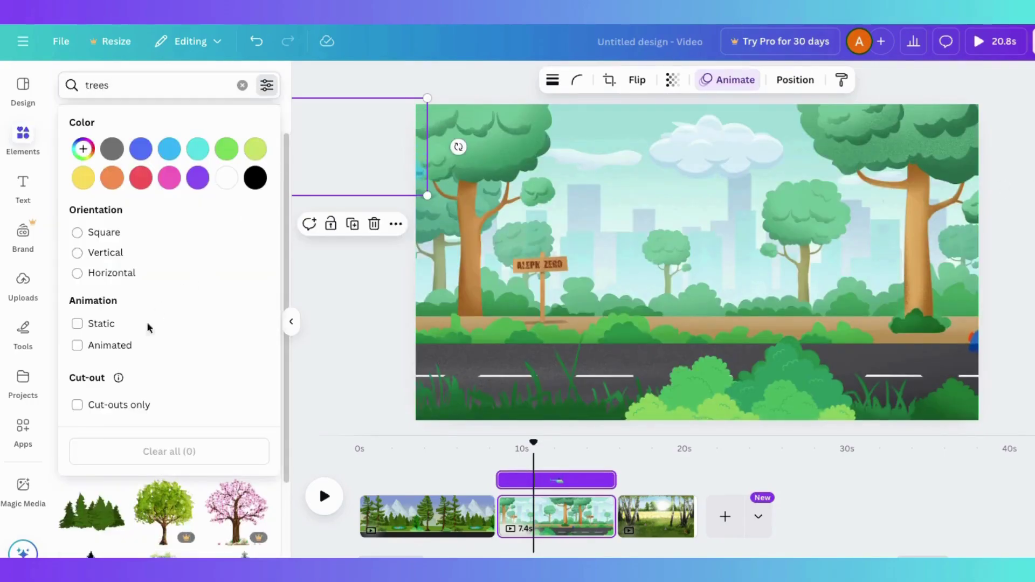
left_click(102, 344)
left_click(285, 286)
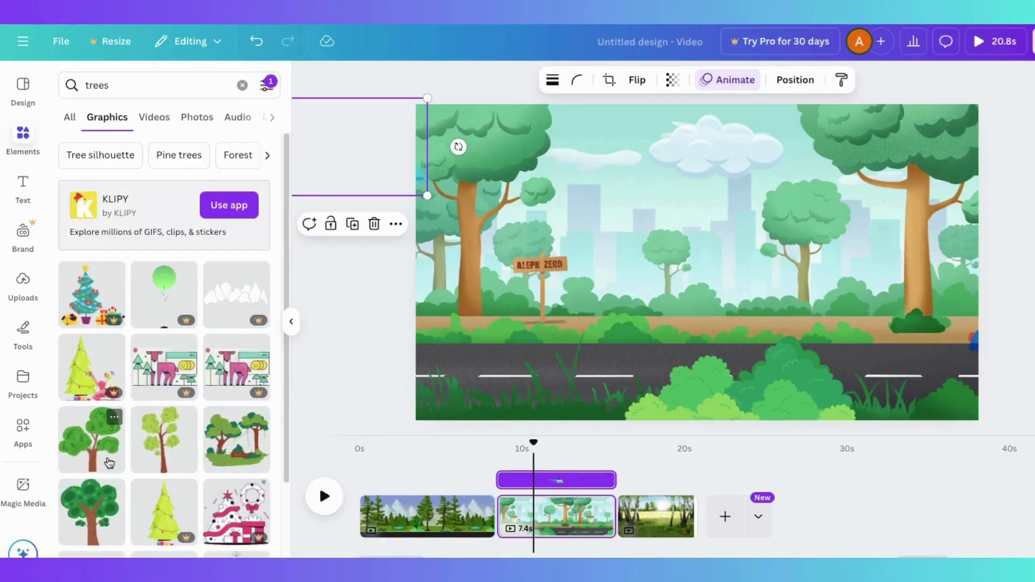
left_click(97, 505)
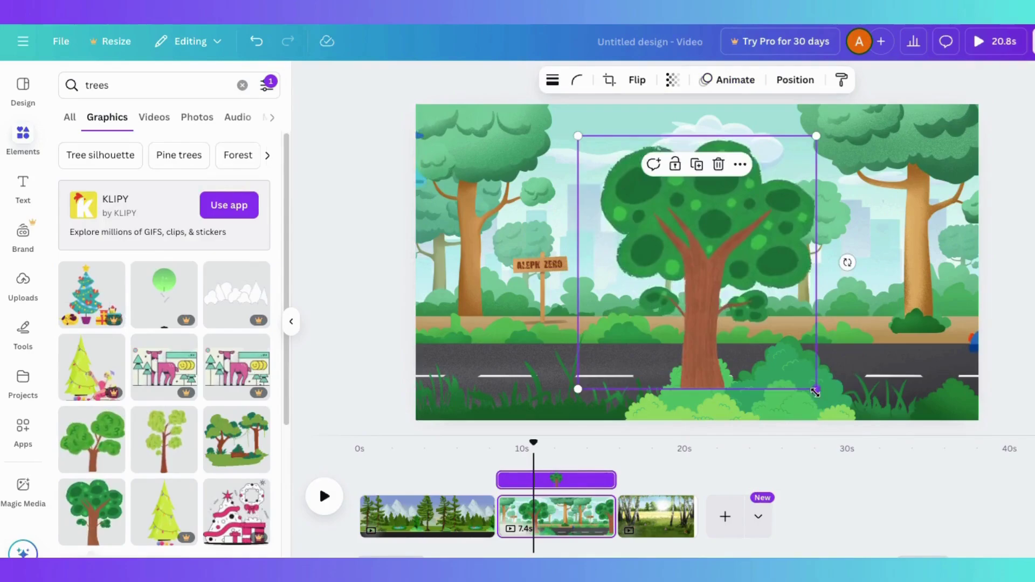
left_click_drag(813, 388, 725, 292)
left_click_drag(654, 263, 683, 292)
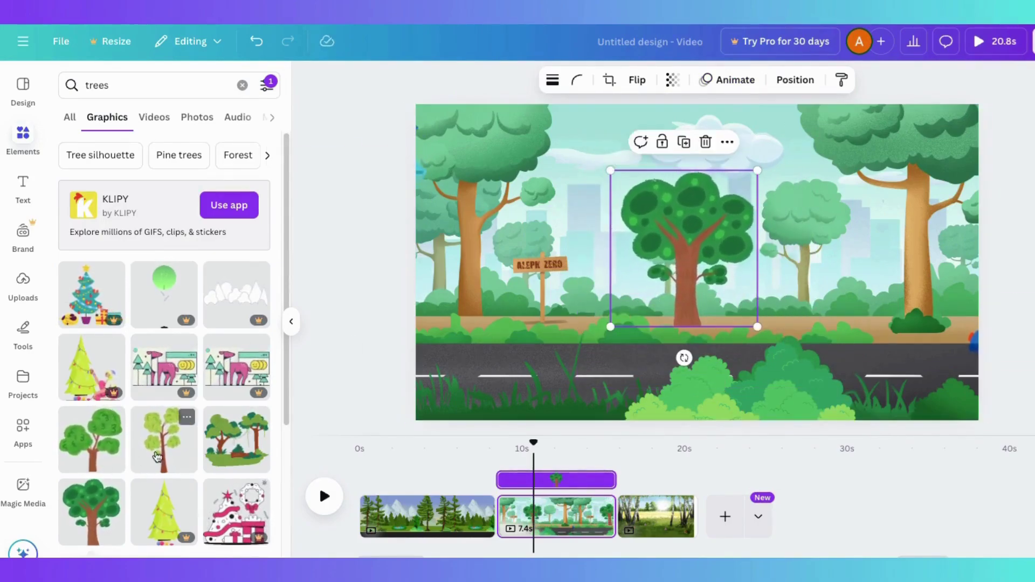
Insert the slender light green animated tree, shrink it and place it on the verge beside the wooden sign, over the large left tree.
left_click(176, 458)
left_click_drag(726, 362, 553, 316)
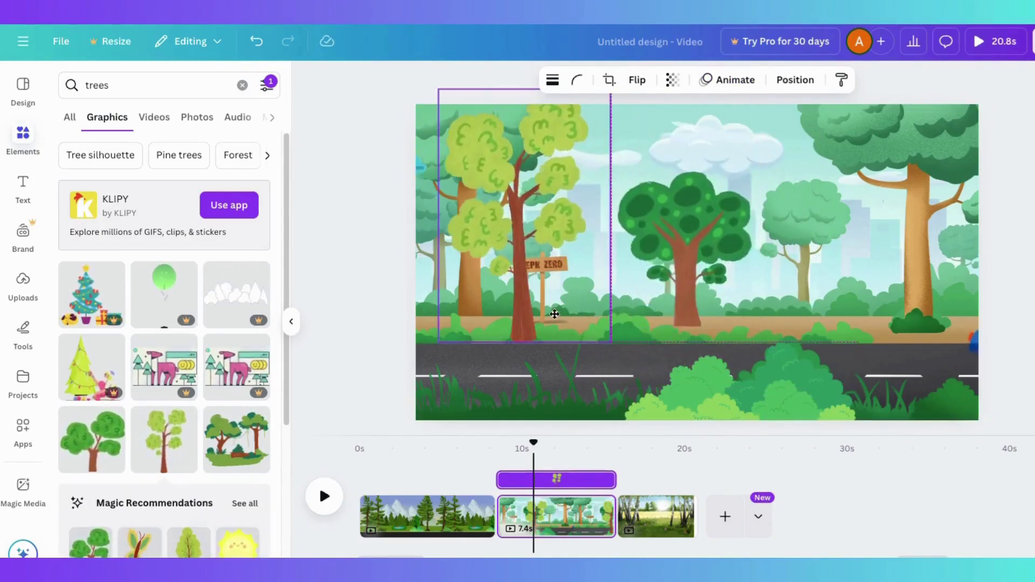
left_click_drag(438, 342, 518, 226)
left_click_drag(570, 189, 478, 294)
left_click_drag(515, 196, 538, 165)
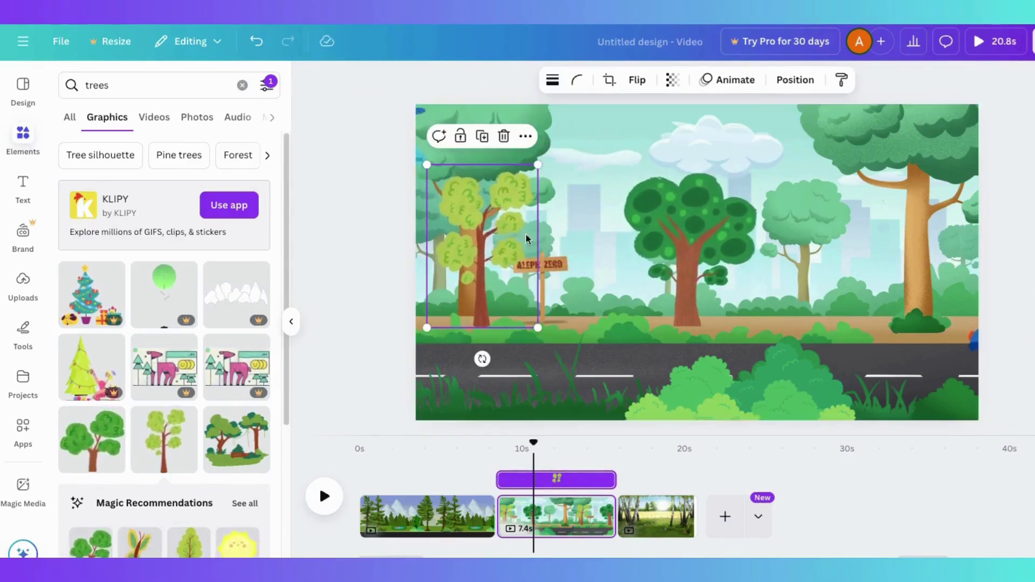
Play back the second scene from its start to check the car, helicopter and tree animations.
left_click_drag(536, 442, 498, 442)
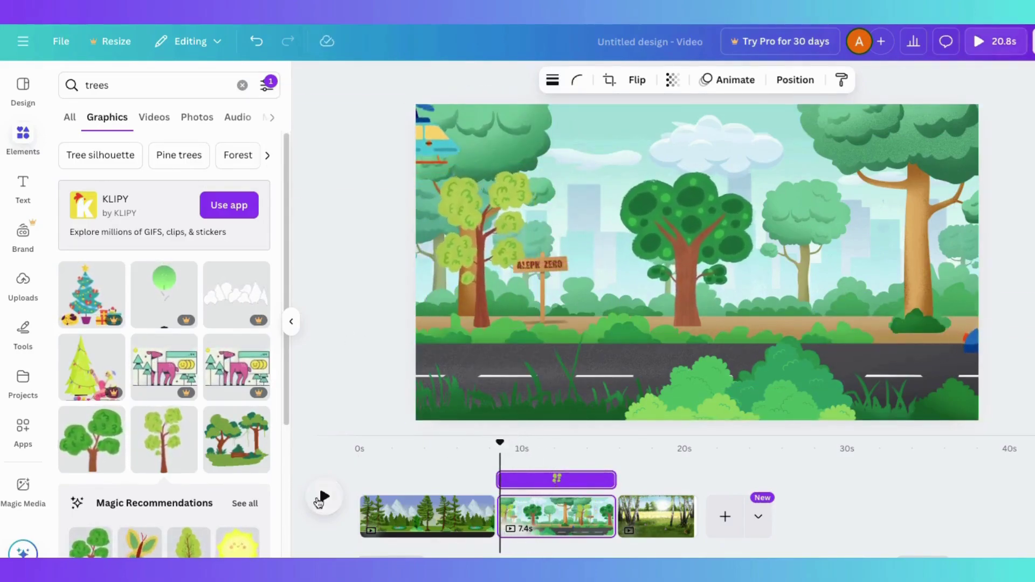
left_click(324, 496)
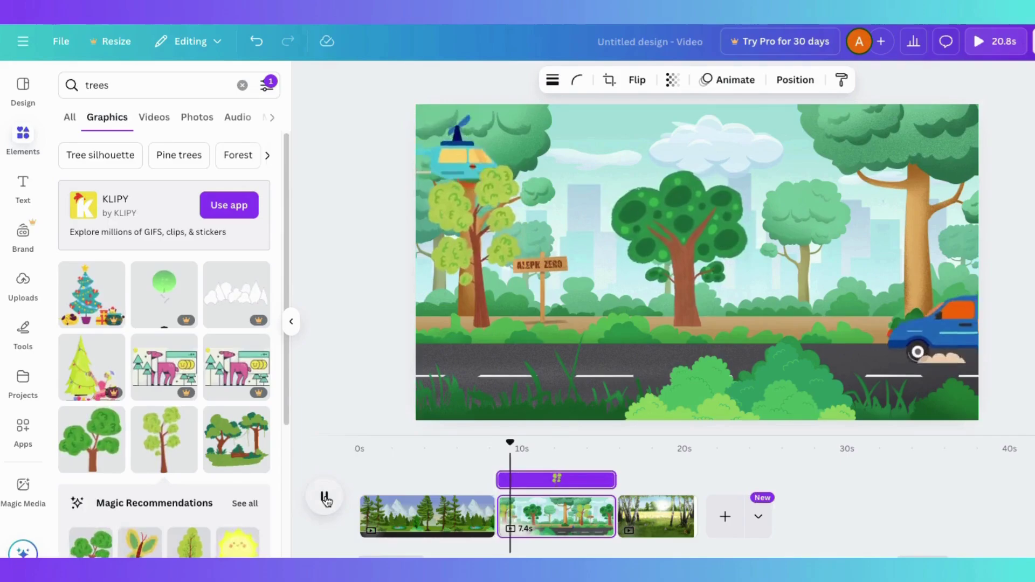
left_click(324, 495)
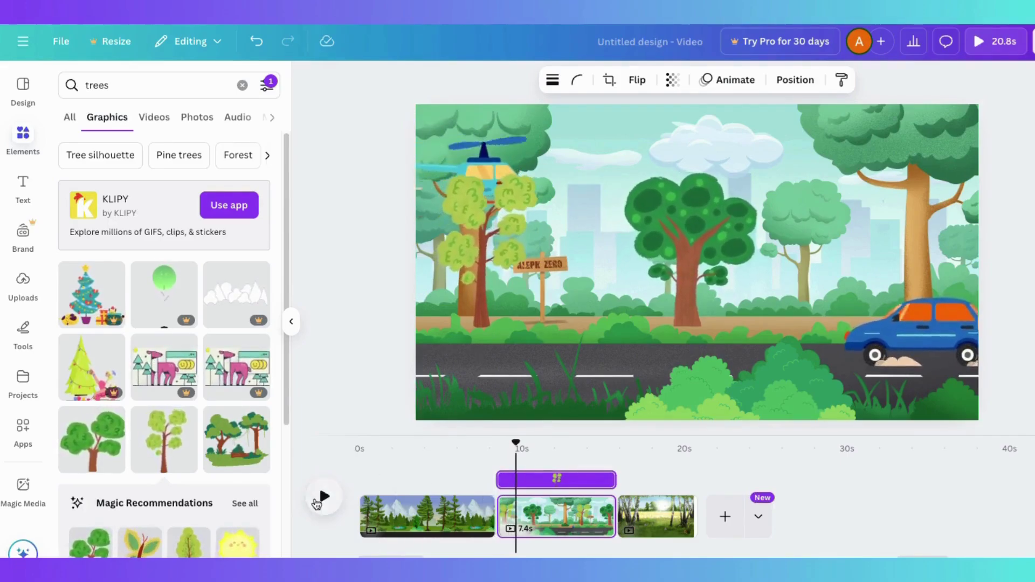
left_click(317, 500)
left_click(321, 498)
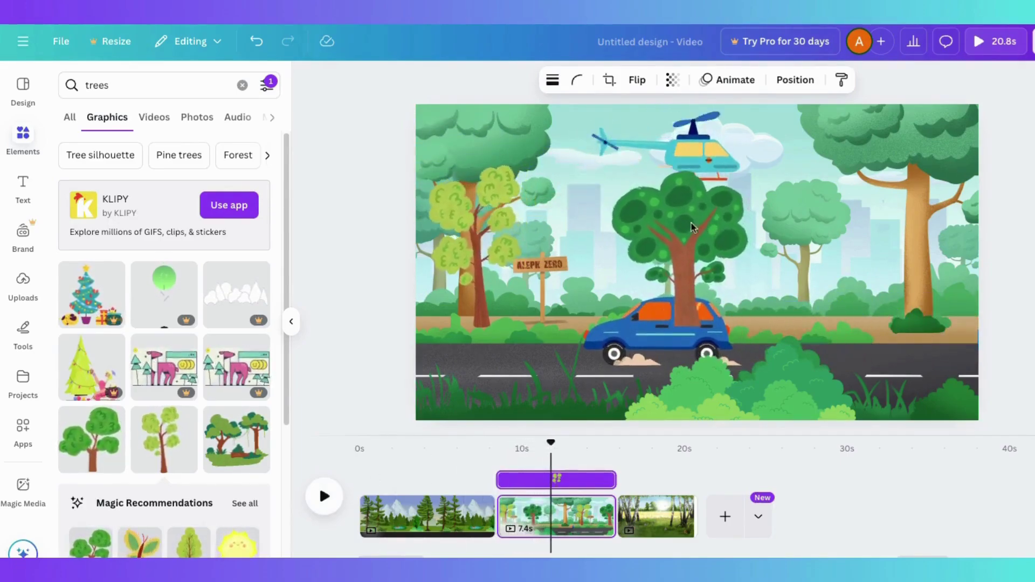
Reorder the layers so the dark green tree sits behind the helicopter, and play back the second scene from its start.
left_click(782, 80)
left_click_drag(79, 237, 79, 283)
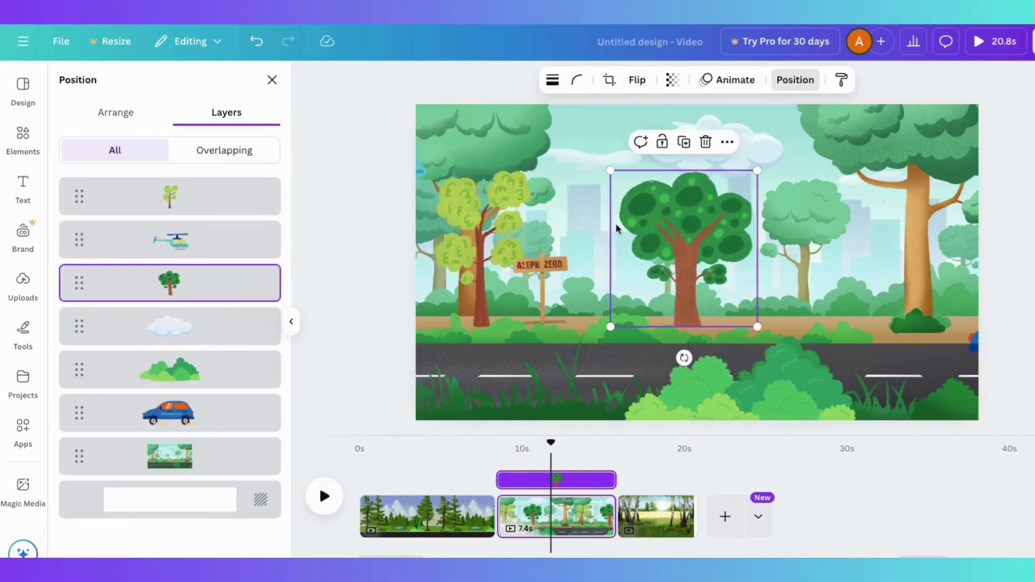
left_click_drag(550, 458, 521, 458)
left_click(324, 496)
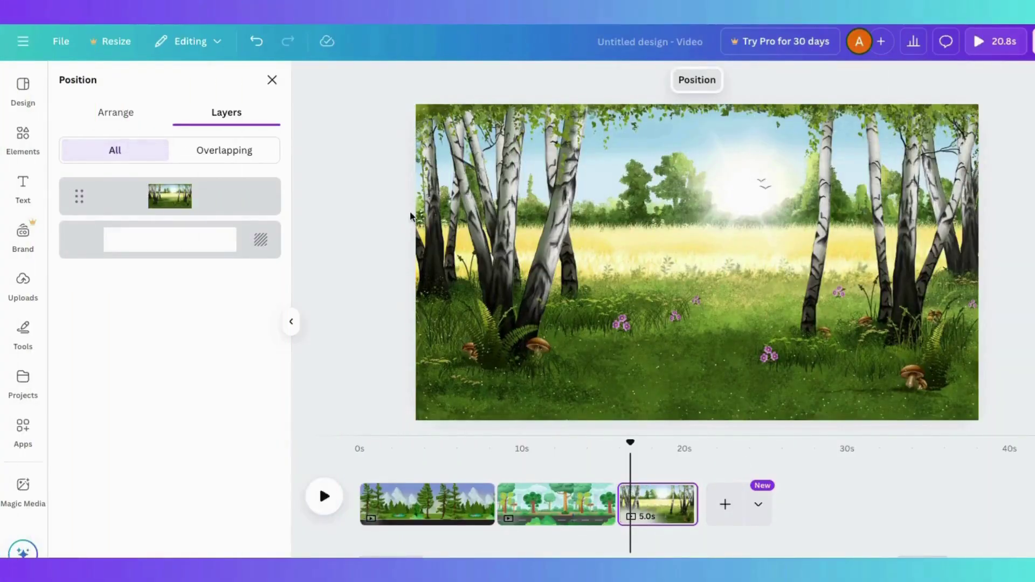
Search for "camping", insert the green tent into the birch forest scene, shrink it and pitch it on the grass mid-scene.
left_click(272, 81)
left_click(209, 92)
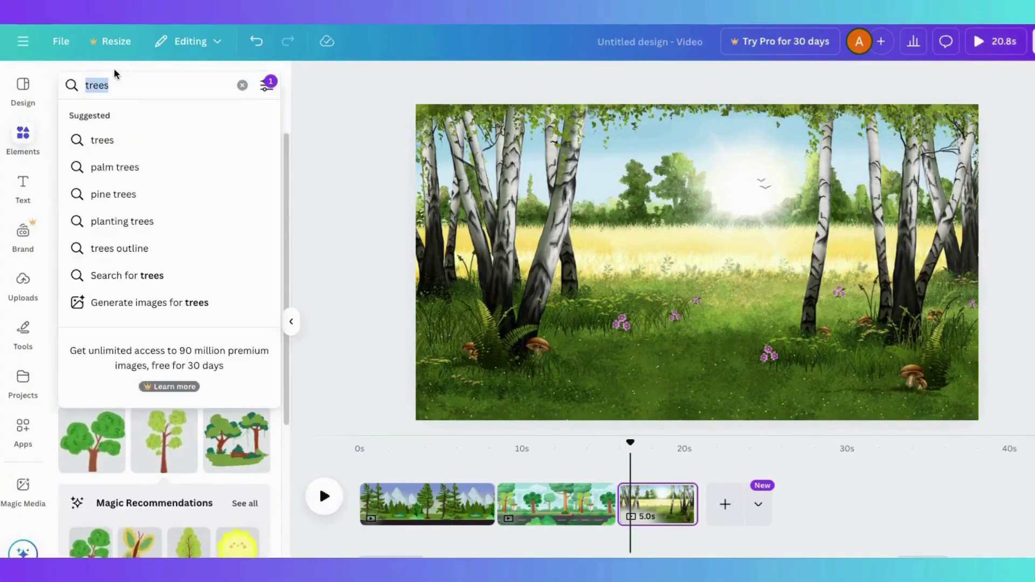
type("camp")
left_click(134, 204)
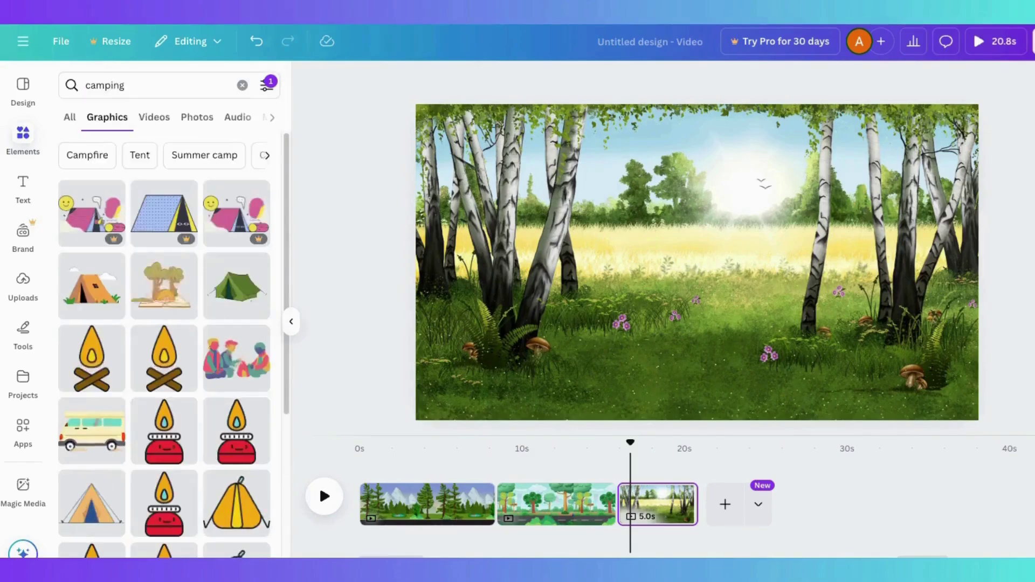
left_click(234, 298)
left_click_drag(531, 390, 620, 321)
left_click_drag(713, 223, 683, 333)
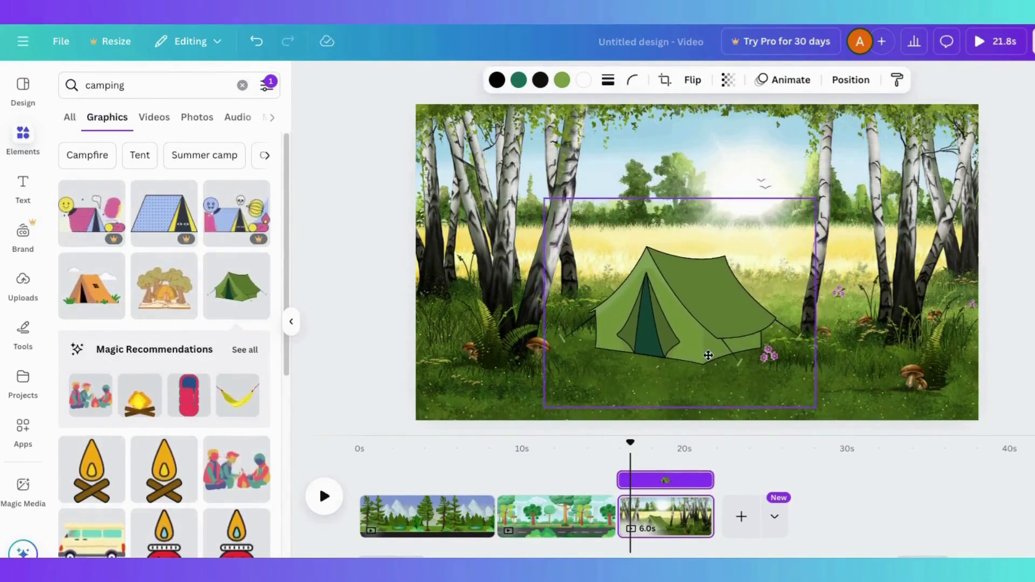
Search for "Campfire" without the Animated filter, insert the free orange campfire, shrink it and place it on the grass in front of the tent.
scroll(162, 323, "down", 3)
scroll(161, 323, "up", 1)
left_click(87, 155)
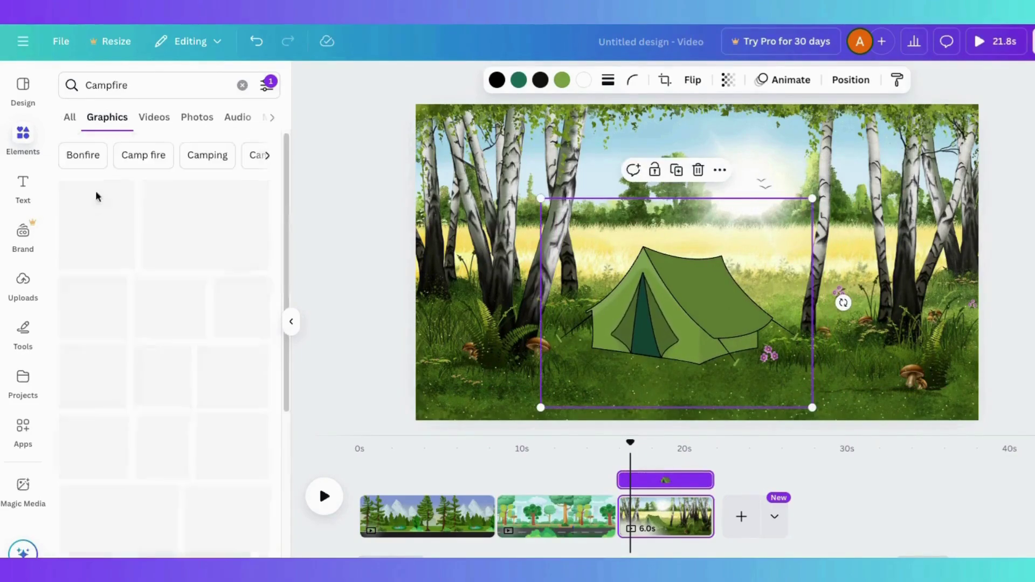
left_click(266, 86)
left_click(79, 344)
left_click(266, 85)
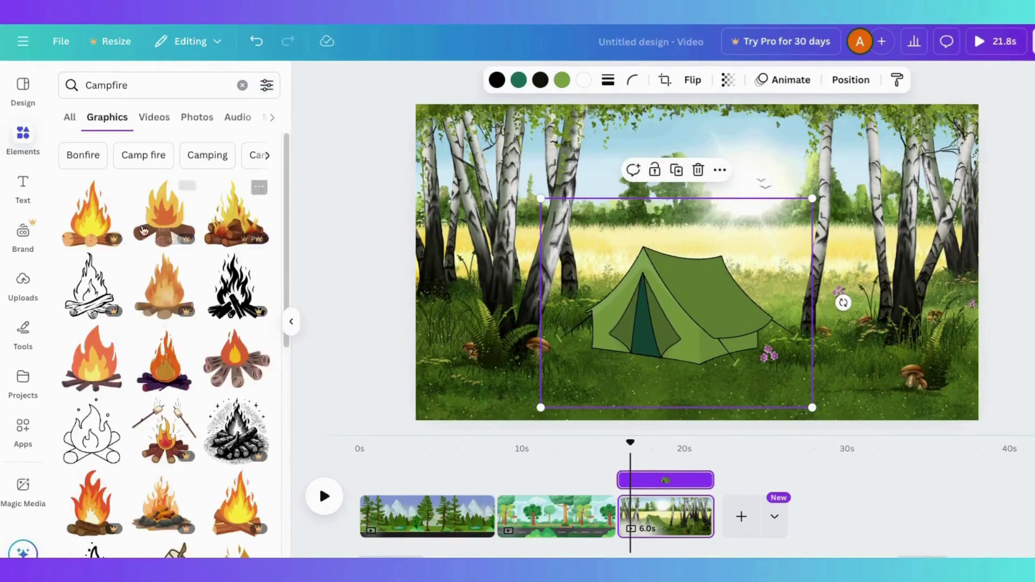
left_click(89, 370)
left_click_drag(754, 326, 698, 262)
left_click_drag(667, 231, 607, 370)
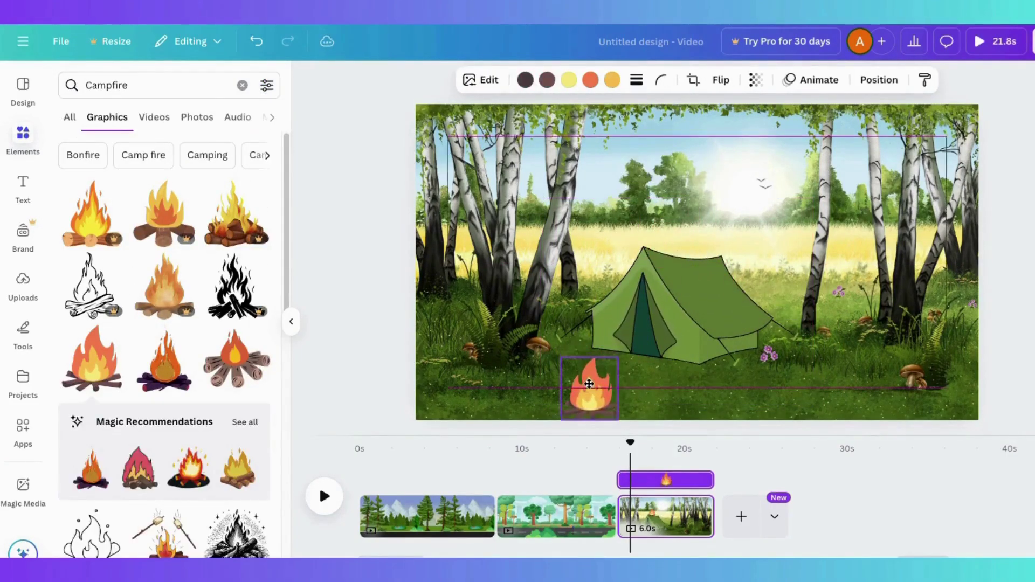
Search for "fire", insert the narrow red animated flame, shrink it and overlay it on the campfire.
left_click_drag(113, 85, 23, 43)
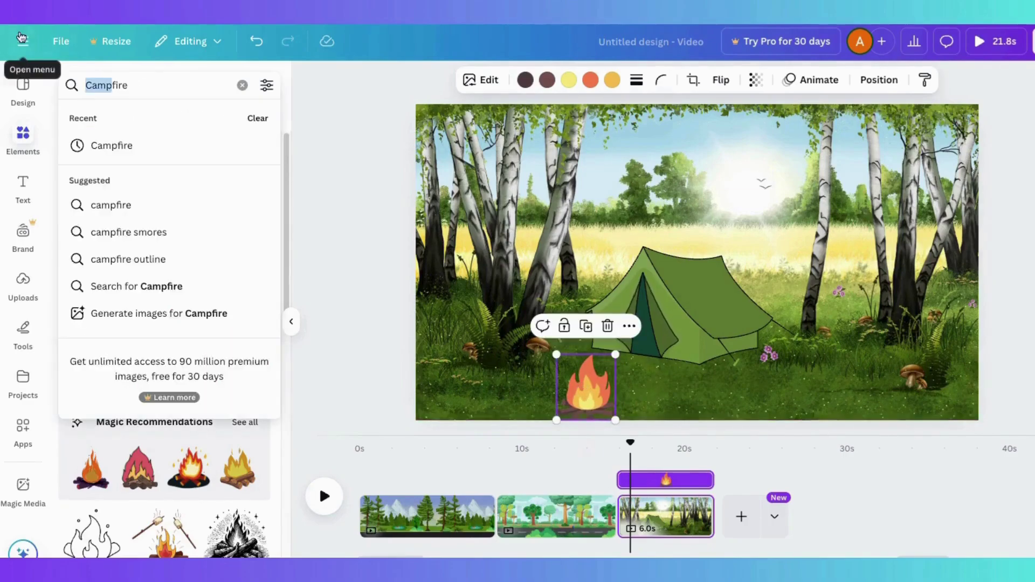
key("BackSpace")
left_click_drag(235, 376, 671, 378)
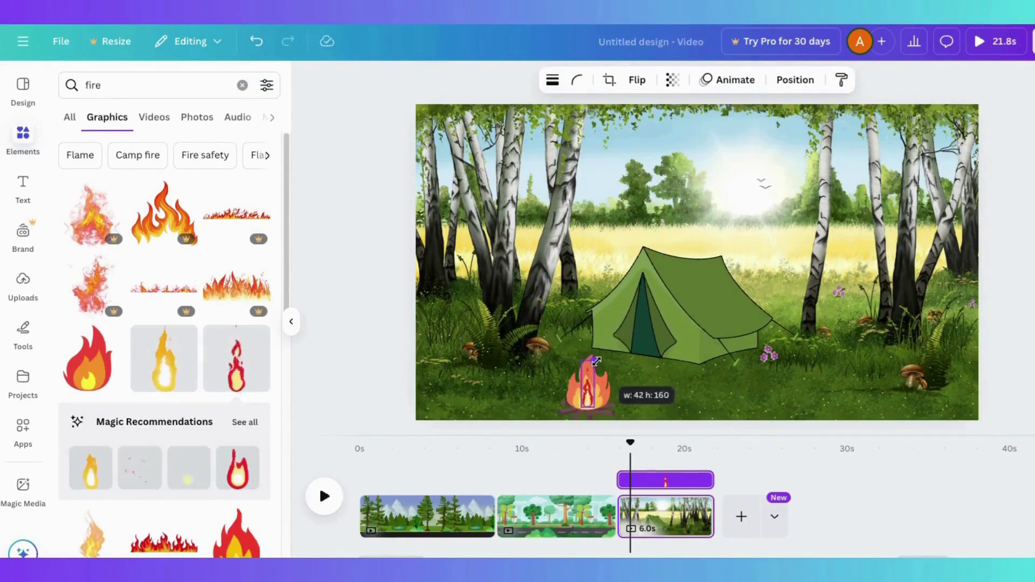
left_click(1032, 376)
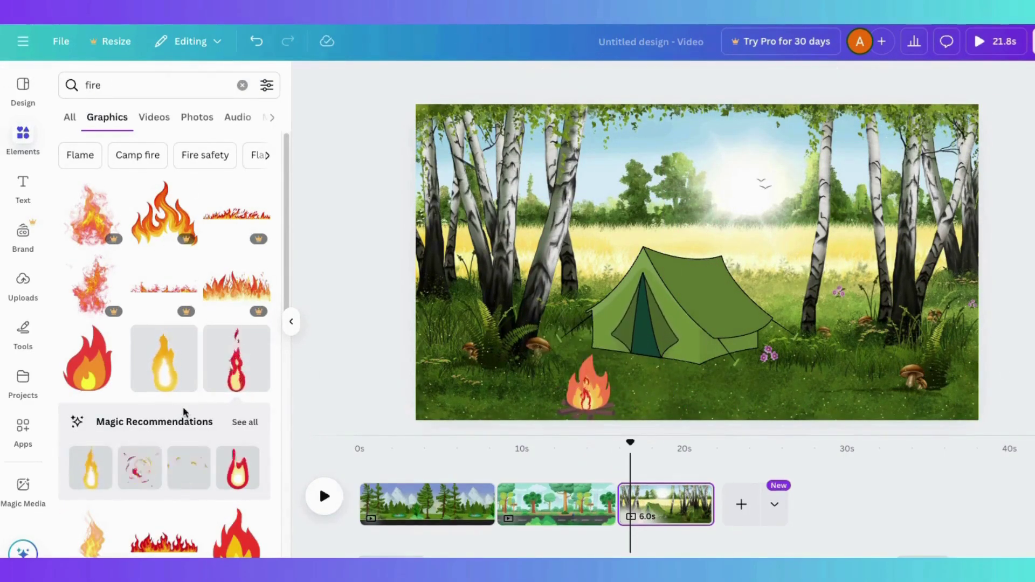
Search the graphics for "chair" and refine the search to "outdoor chair".
left_click(140, 82)
type("chair")
key("Return")
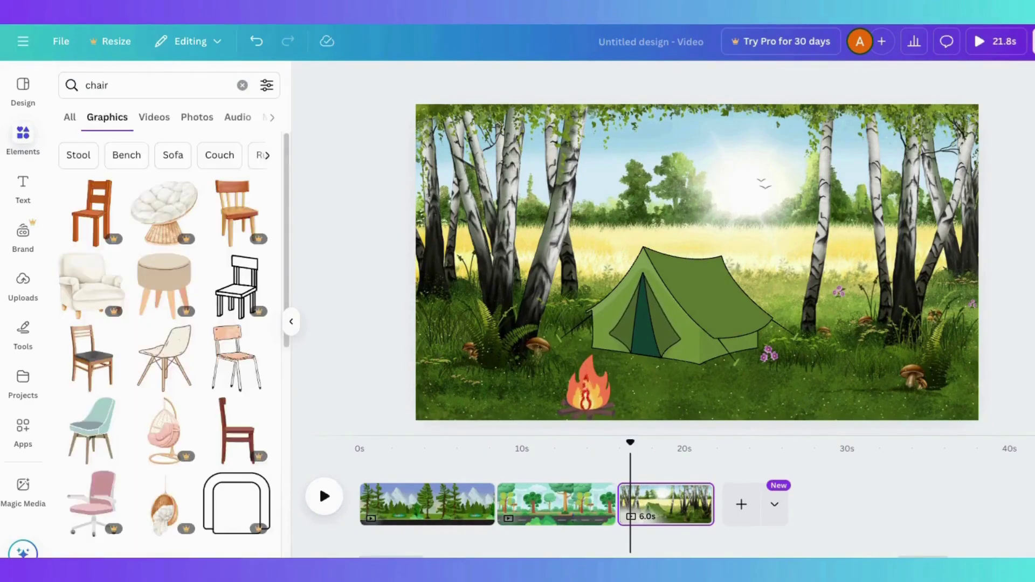
scroll(159, 388, "down", 15)
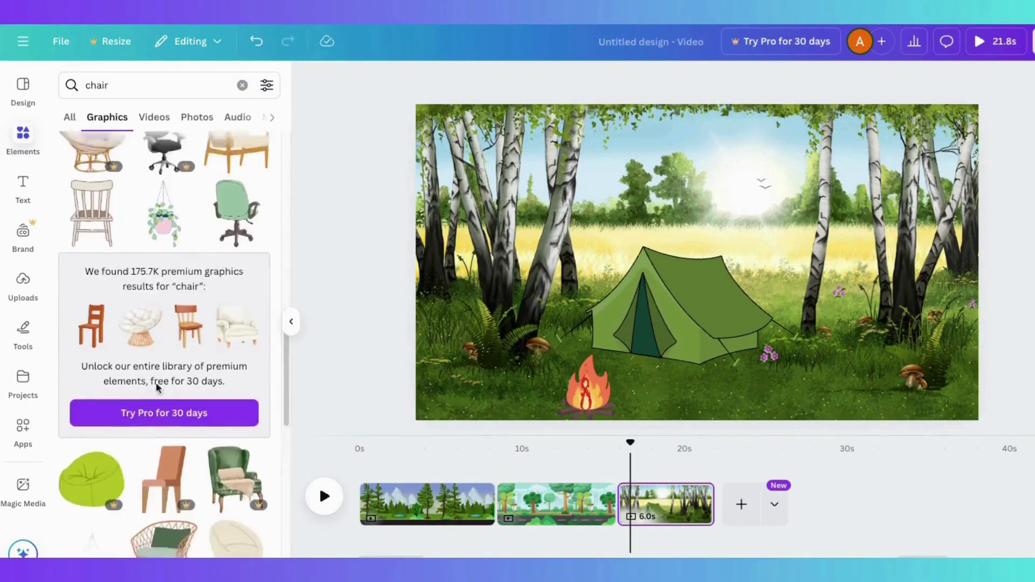
left_click(84, 84)
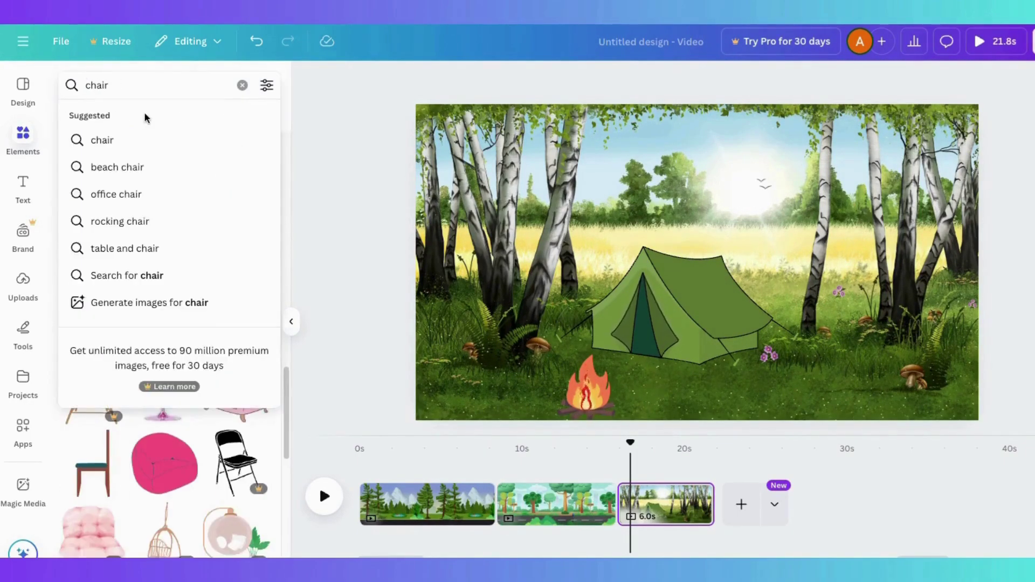
type("outdoor")
key("Return")
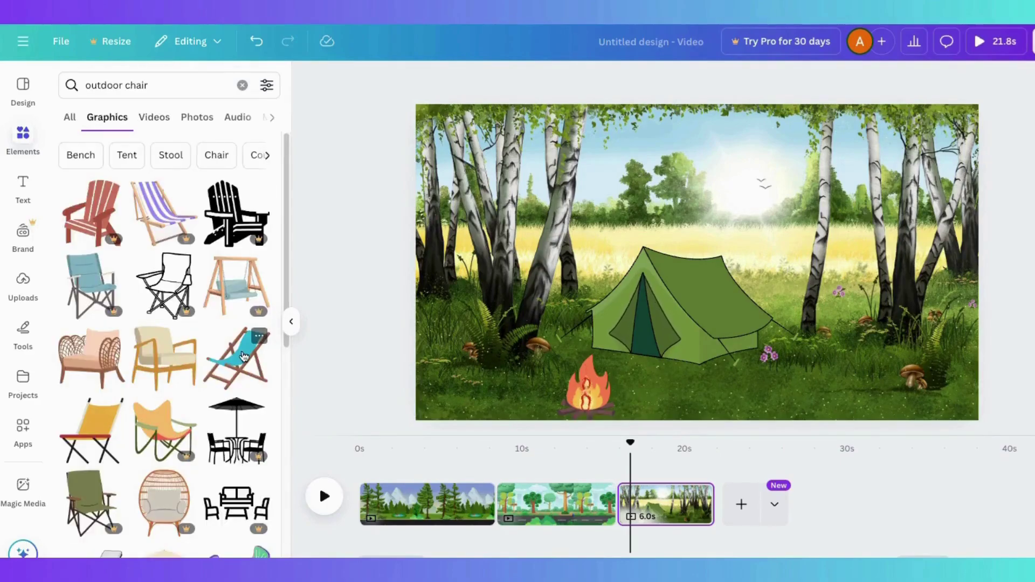
Insert the turquoise folding deck chair, shrink it and stand it on the grass to the right of the tent.
left_click(244, 356)
left_click_drag(561, 138, 744, 309)
left_click_drag(787, 350, 787, 372)
left_click_drag(832, 328, 817, 343)
Insert the pair of pink and green armchairs, shrink it and place it on the grass left of the campfire.
scroll(122, 429, "down", 8)
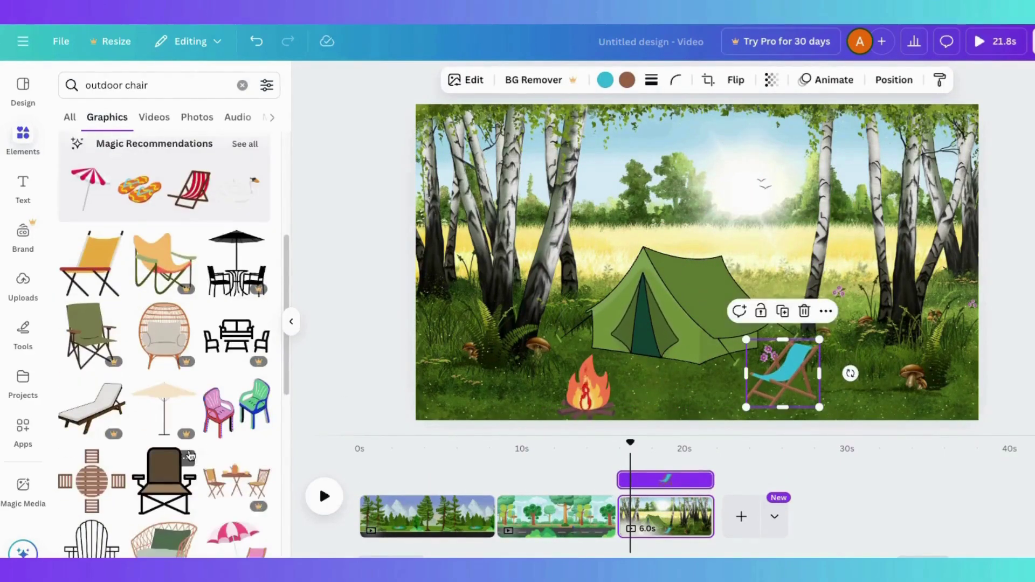
left_click(237, 277)
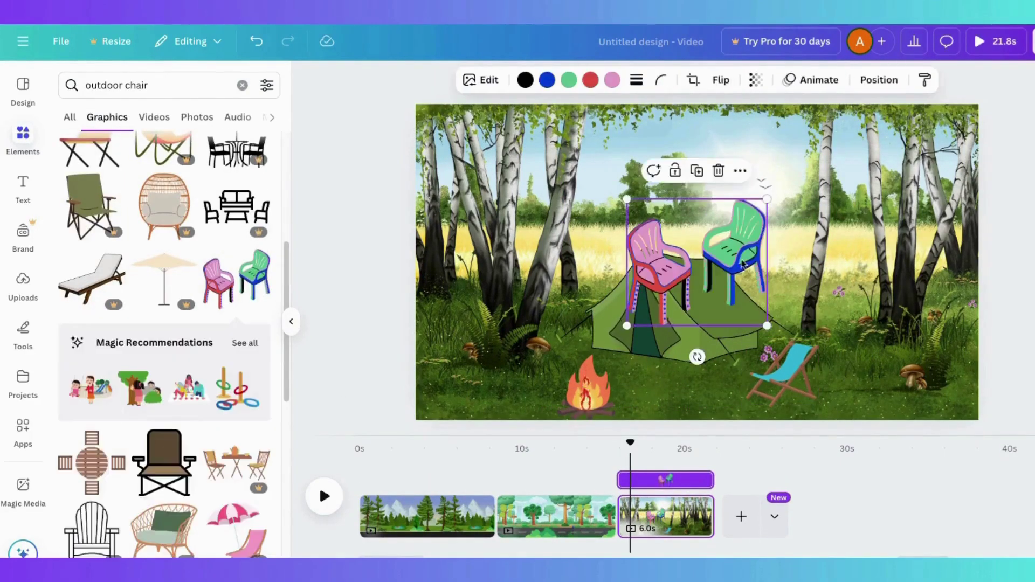
left_click_drag(692, 269, 520, 325)
left_click_drag(597, 267, 558, 294)
left_click(483, 356)
Search the graphics for "dog asleep" and browse for a free sleeping dog.
scroll(164, 372, "down", 5)
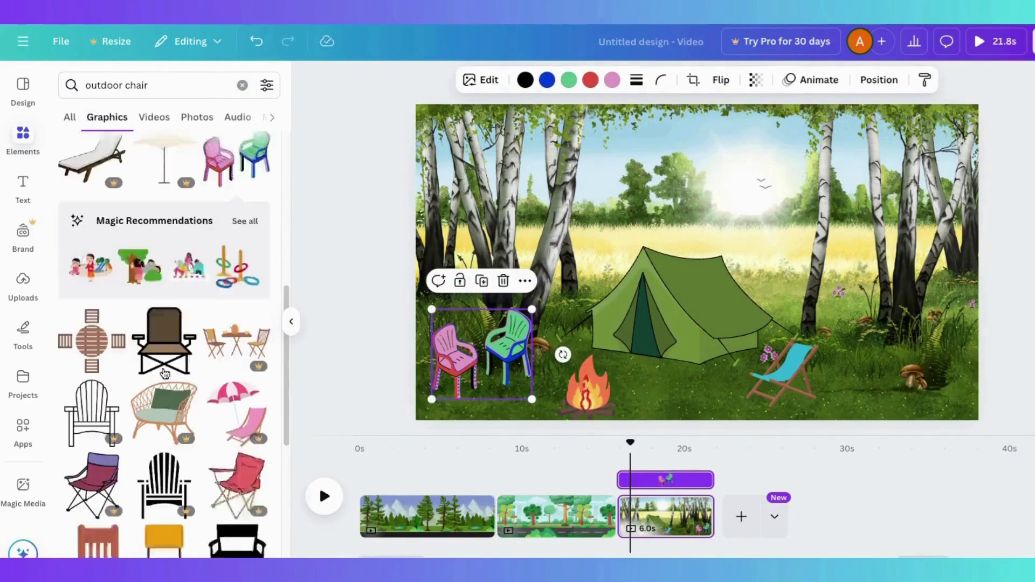
scroll(163, 372, "up", 3)
triple_click(147, 85)
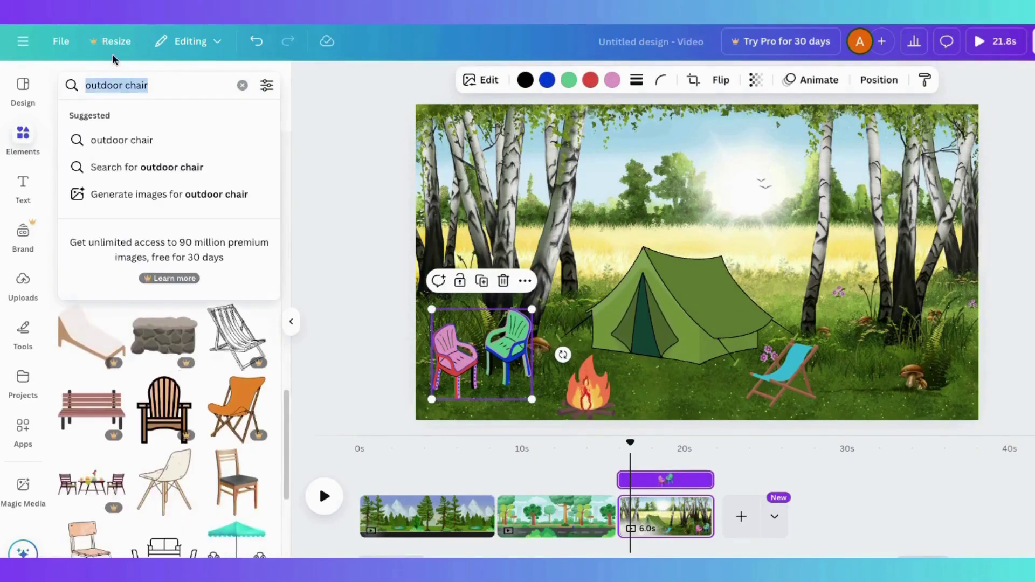
type("dog asleep")
key("Return")
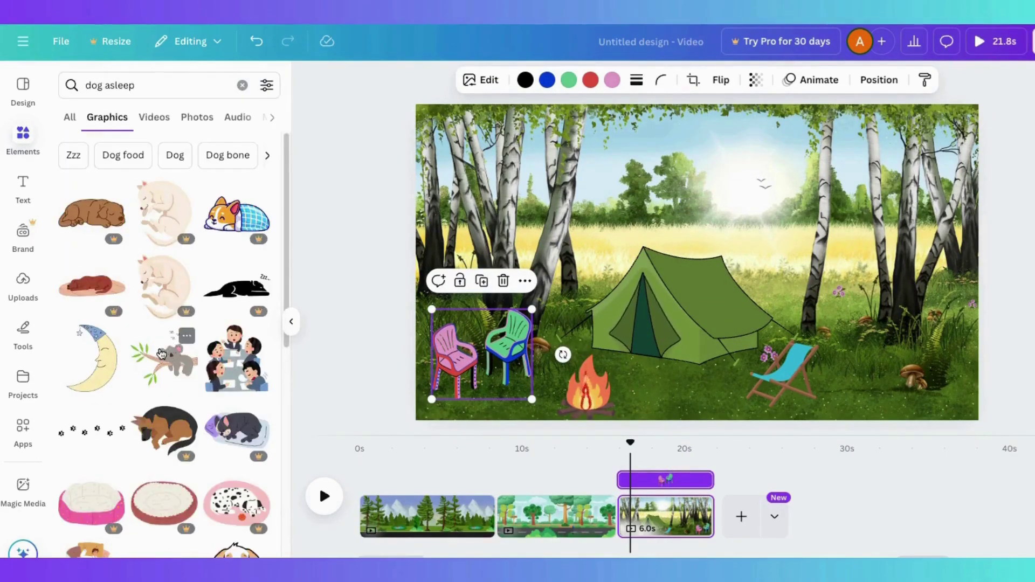
scroll(161, 354, "down", 5)
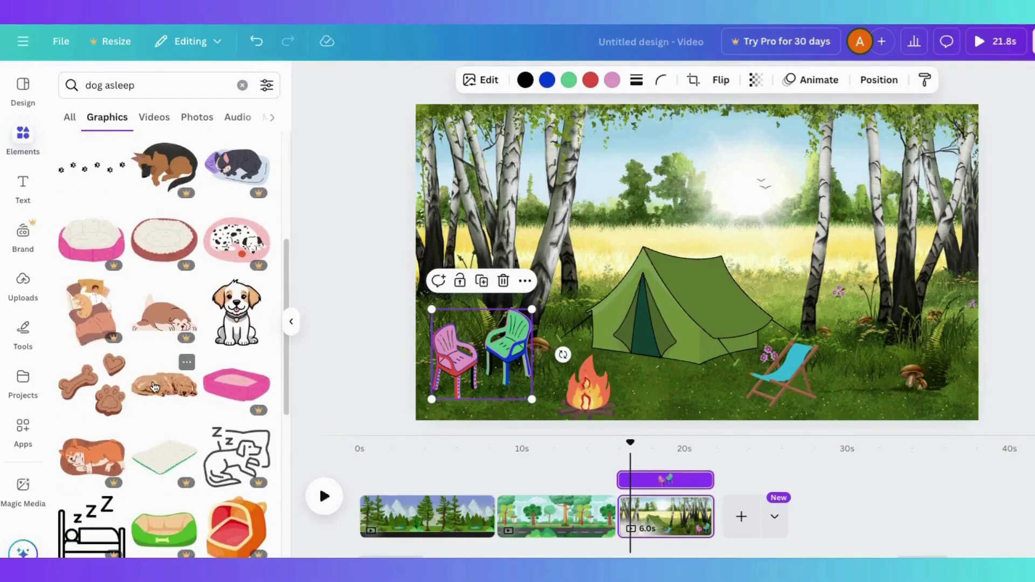
Insert the brown sleeping dog, shrink it and lay it on the grass in front of the tent.
left_click(155, 387)
left_click_drag(443, 169, 877, 331)
left_click_drag(921, 382, 659, 402)
Filter the "dog asleep" results to Animated and browse for a sleeping animal.
scroll(155, 476, "down", 6)
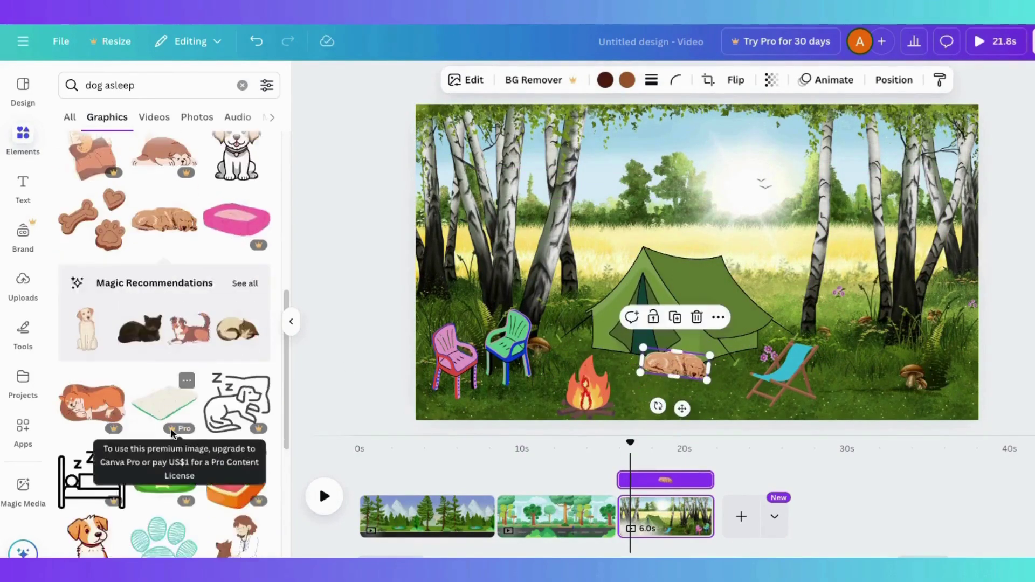
left_click(266, 86)
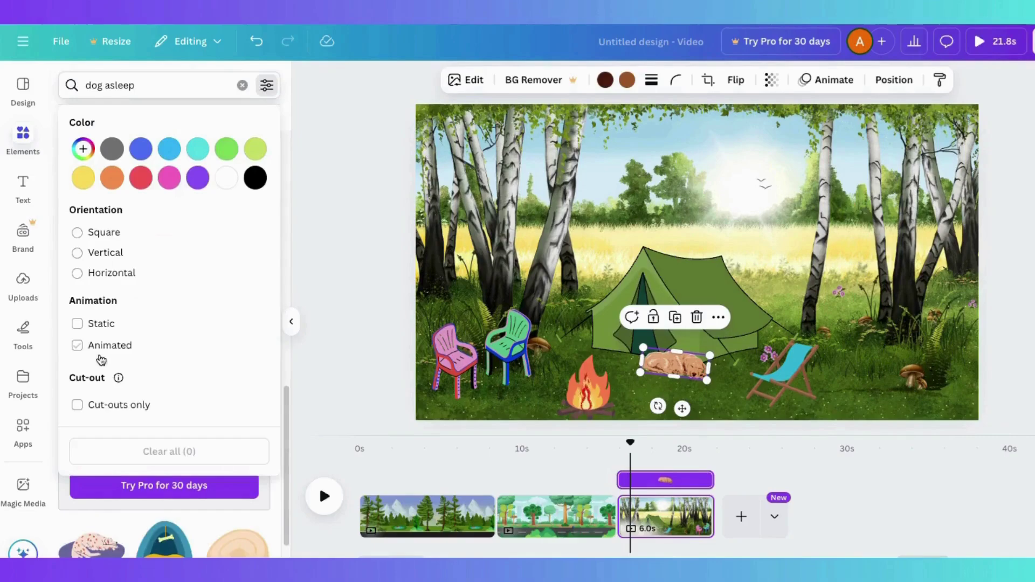
left_click(76, 341)
left_click(266, 85)
scroll(226, 302, "down", 2)
scroll(226, 301, "down", 2)
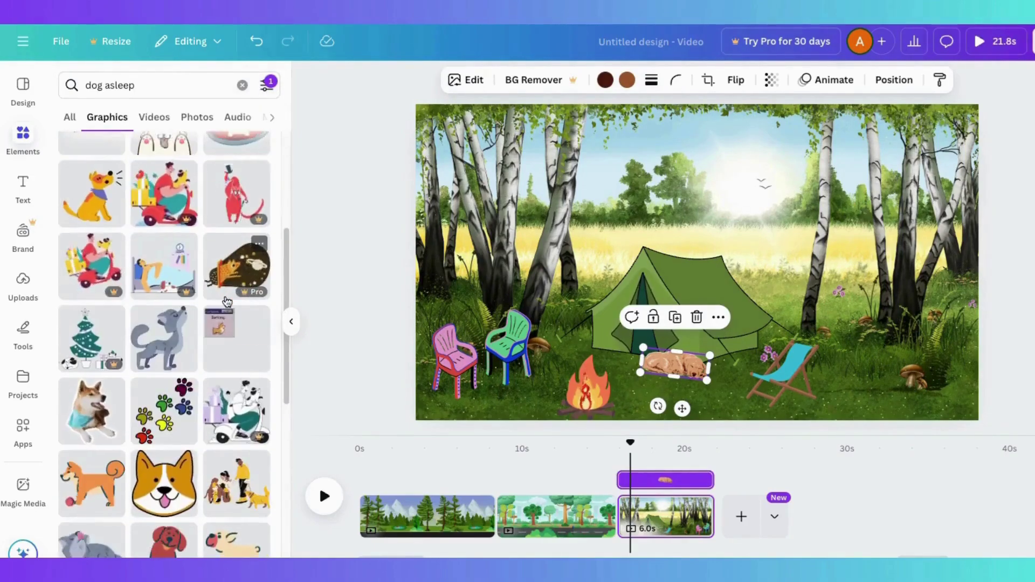
scroll(81, 399, "down", 3)
Replace the brown dog with the animated sleeping grey wolf, shrunk and laid in front of the tent beside the campfire.
left_click(80, 413)
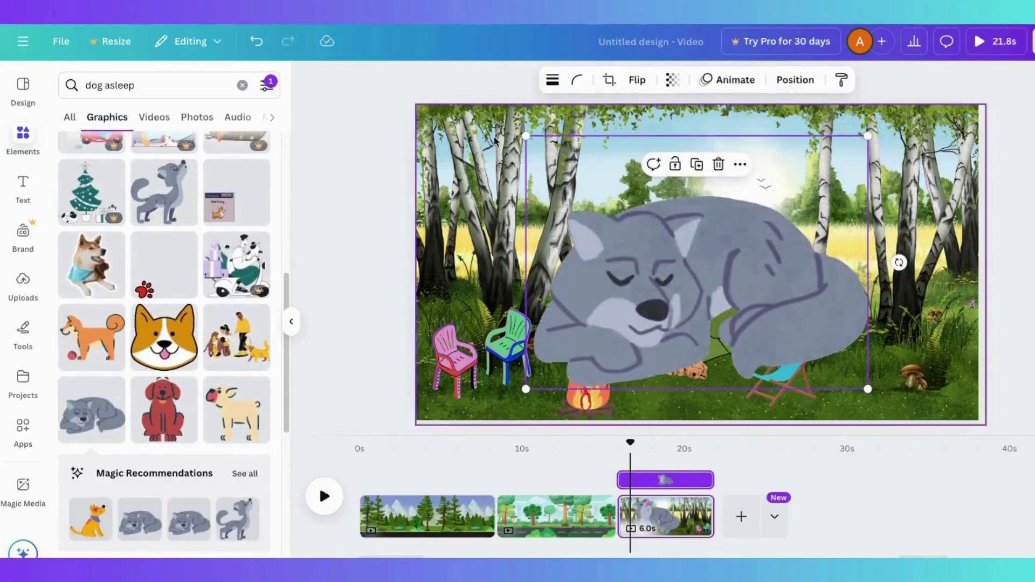
left_click_drag(525, 135, 767, 316)
left_click(675, 364)
key("Delete")
left_click_drag(849, 350, 724, 348)
left_click_drag(741, 314, 647, 388)
left_click(997, 373)
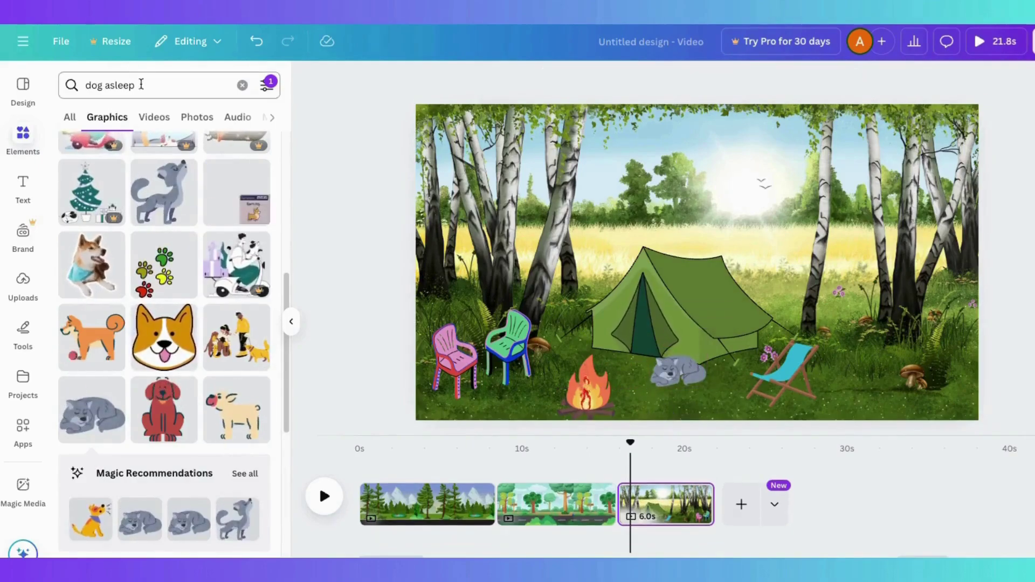
Search the animated graphics for "camping", "Hiking" and "Hiker" to look for a suitable figure.
left_click_drag(189, 87, 94, 58)
type("cam")
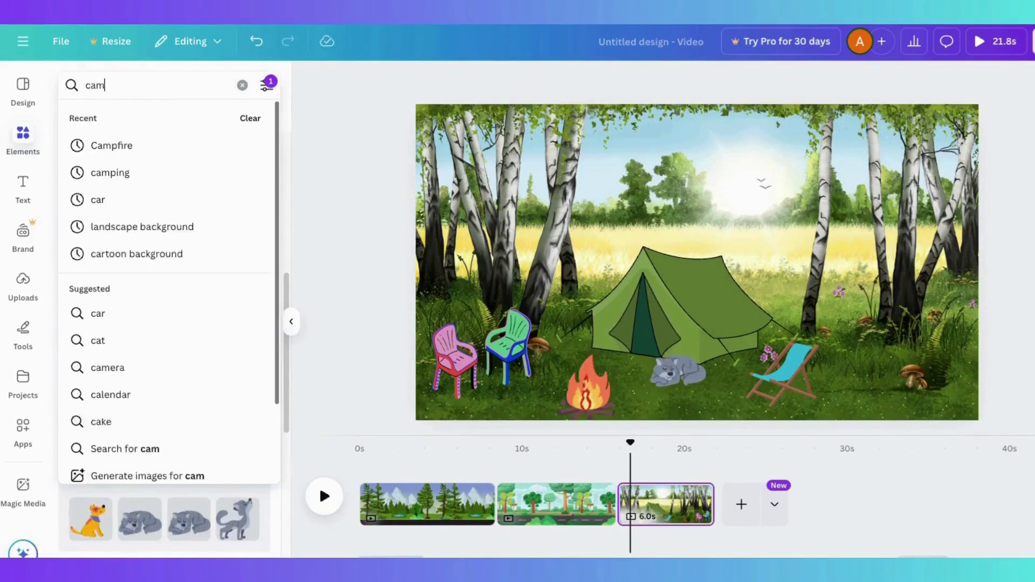
type("ping")
key("Return")
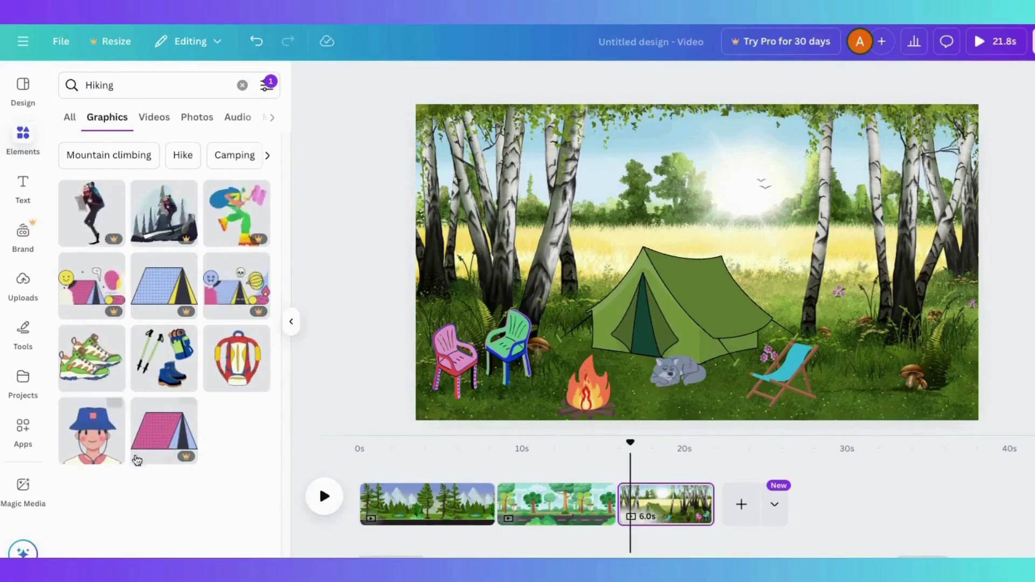
left_click(151, 85)
key("BackSpace")
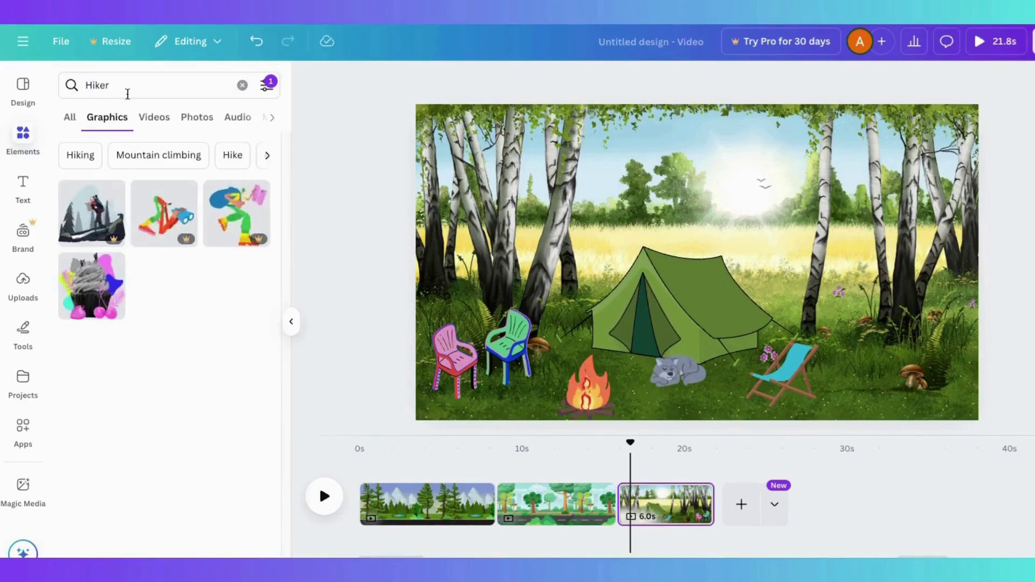
Search the animated graphics for "walking" and browse for a free walking person.
left_click(128, 94)
type("walking")
key("Return")
scroll(180, 378, "down", 2)
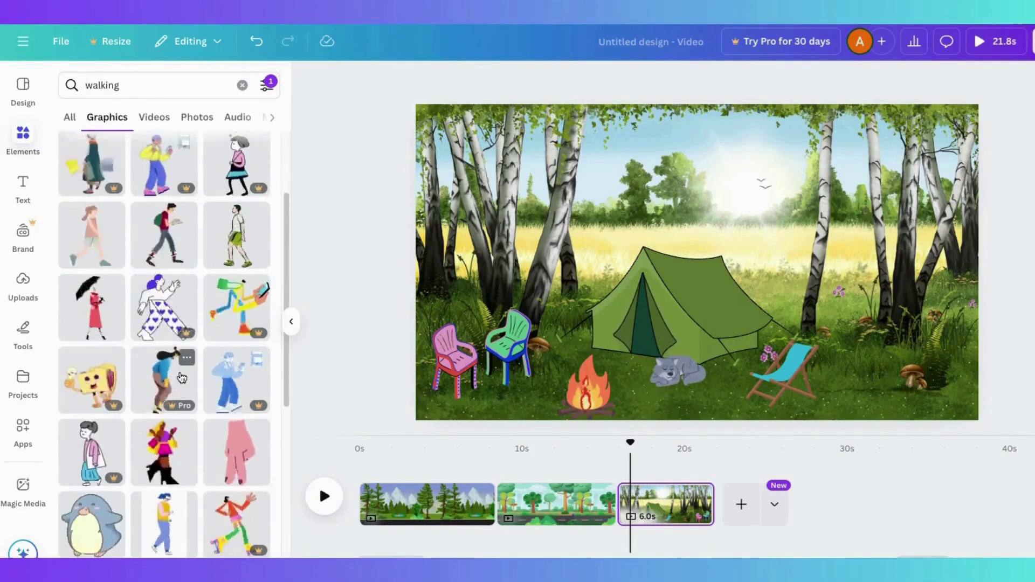
scroll(182, 377, "down", 3)
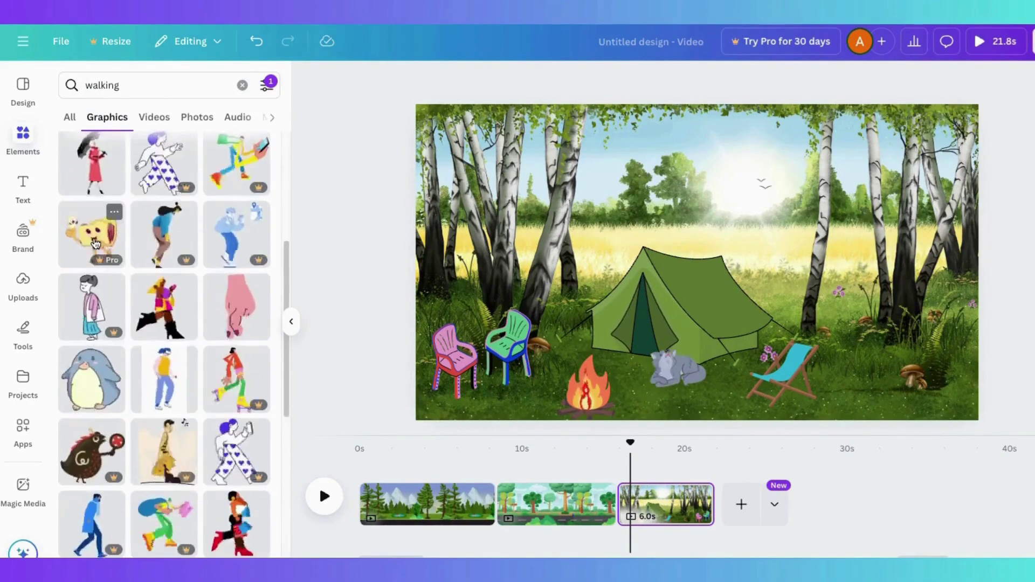
scroll(181, 377, "up", 2)
Insert the walking man in green shorts, resize him larger than the deck chair and position him at the scene's far right edge.
left_click(237, 210)
left_click_drag(583, 134, 735, 291)
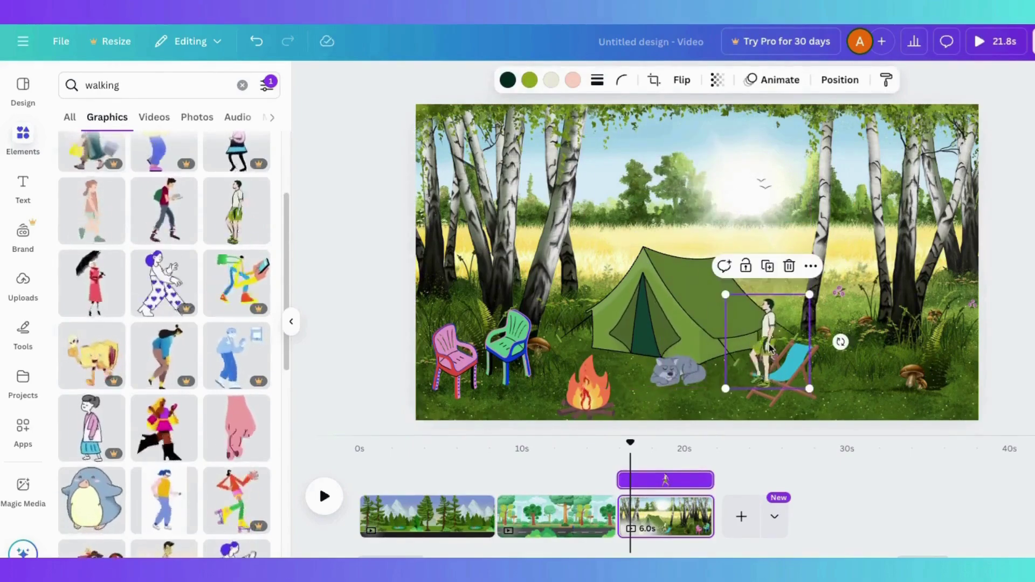
left_click_drag(772, 340, 772, 215)
left_click_drag(821, 165, 948, 402)
left_click_drag(916, 352, 842, 271)
left_click_drag(903, 327, 991, 330)
Create a custom motion path taking the walking man leftward across the grass toward the campfire.
left_click(760, 81)
left_click_drag(948, 377, 629, 385)
left_click(226, 553)
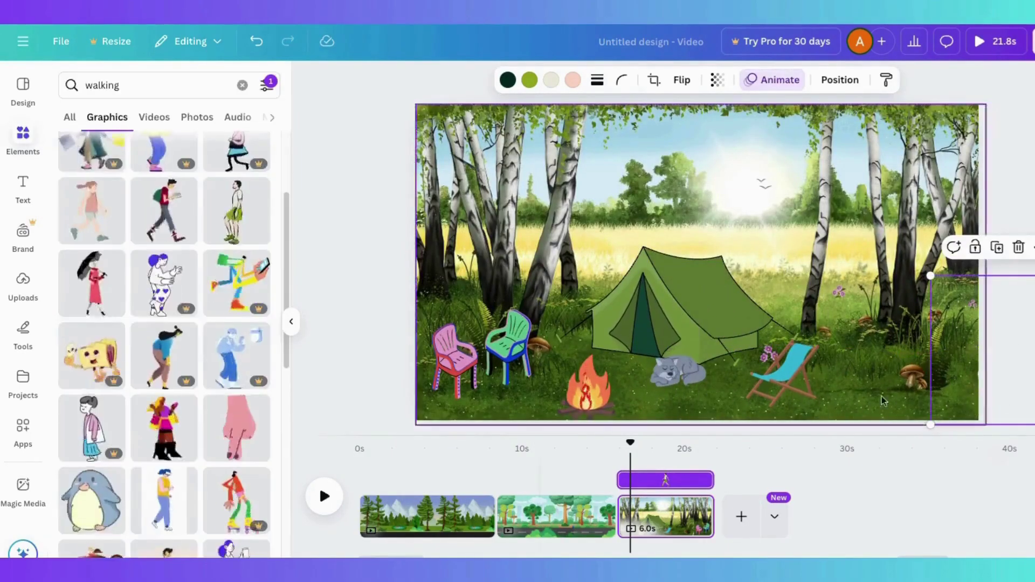
Search the animated graphics for "sitting" and browse for a free seated person.
double_click(101, 85)
type("sitting")
key("Return")
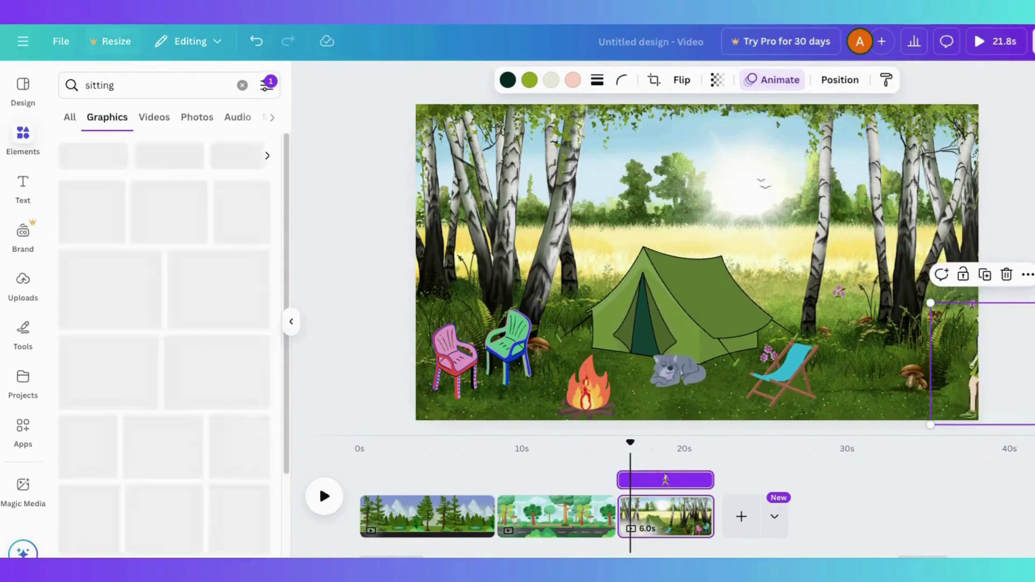
scroll(150, 395, "down", 1)
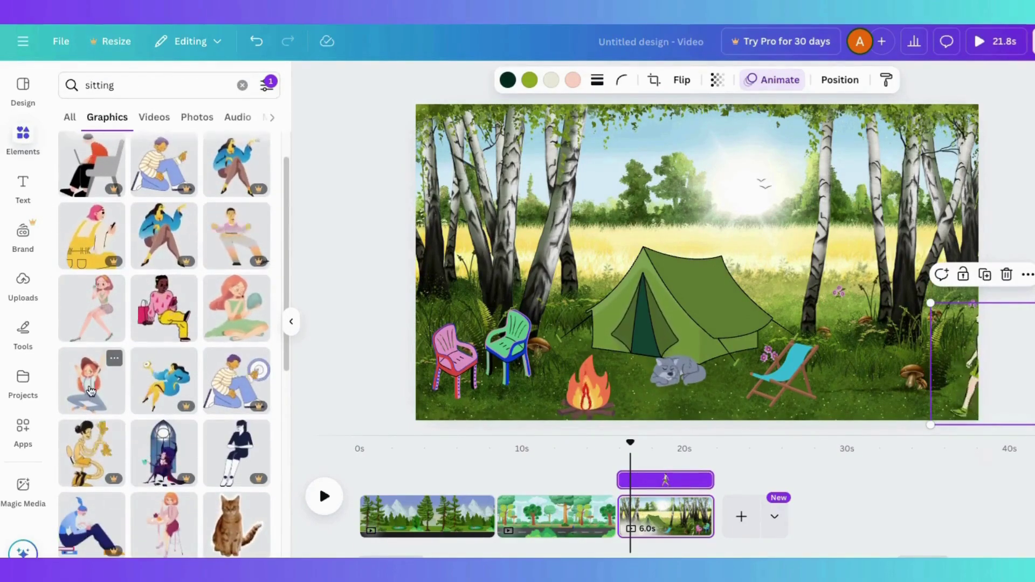
Insert the animated sitting girl with the hat, scale and tilt her slightly clockwise, and fit her onto the blue deck chair.
left_click(91, 391)
left_click_drag(792, 136, 663, 312)
left_click_drag(616, 344, 766, 347)
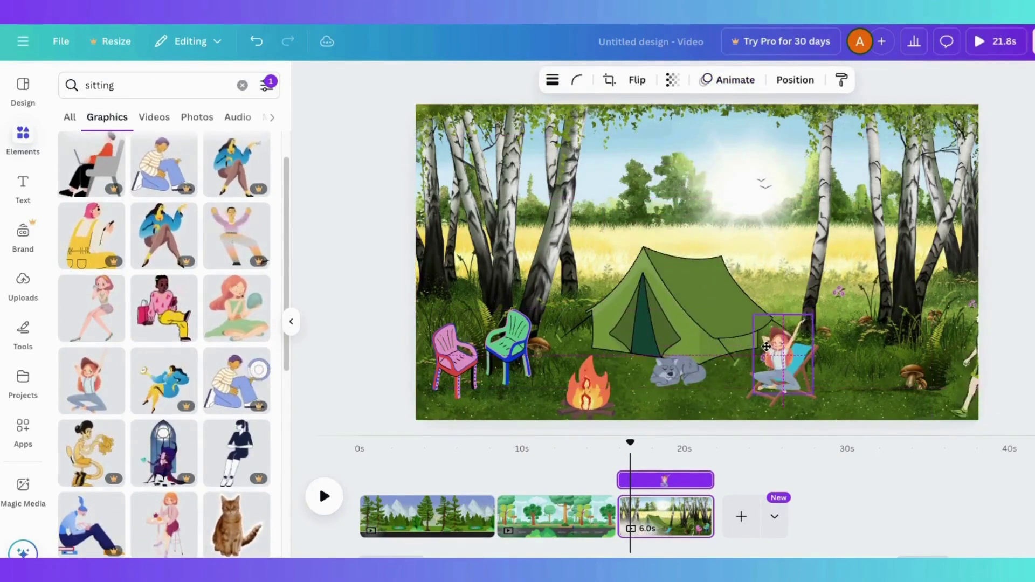
left_click_drag(813, 314, 825, 298)
left_click_drag(782, 346, 835, 363)
left_click_drag(774, 361, 777, 367)
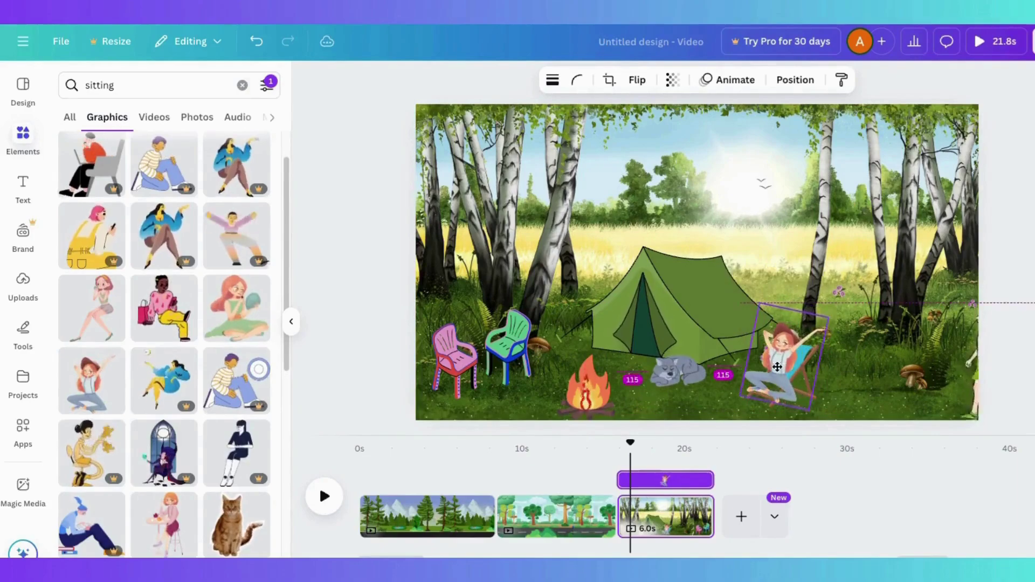
Play the camping scene from its start to check how the walking man passes the seated girl.
scroll(164, 377, "down", 3)
left_click_drag(630, 443, 615, 444)
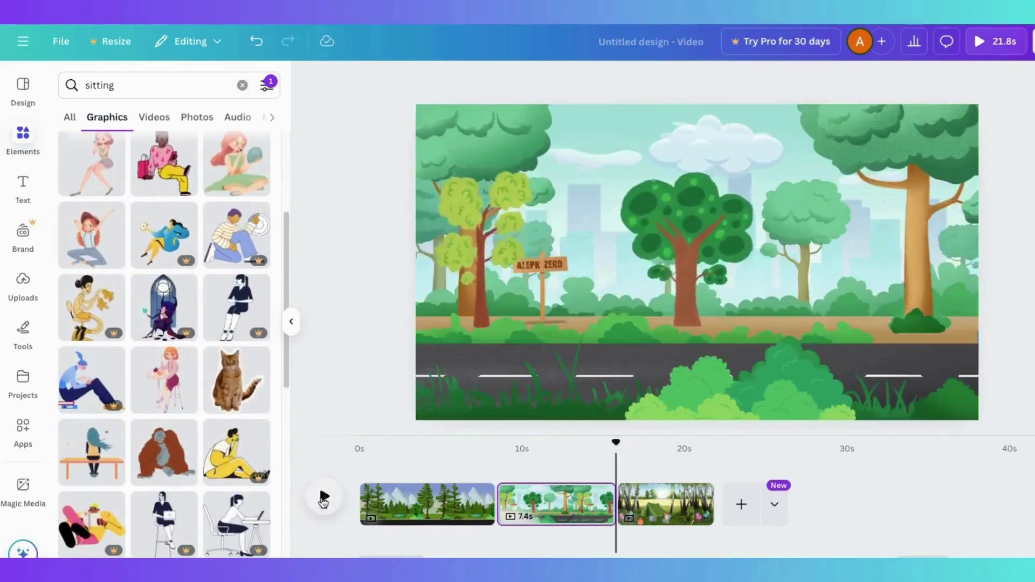
left_click(323, 496)
left_click(323, 497)
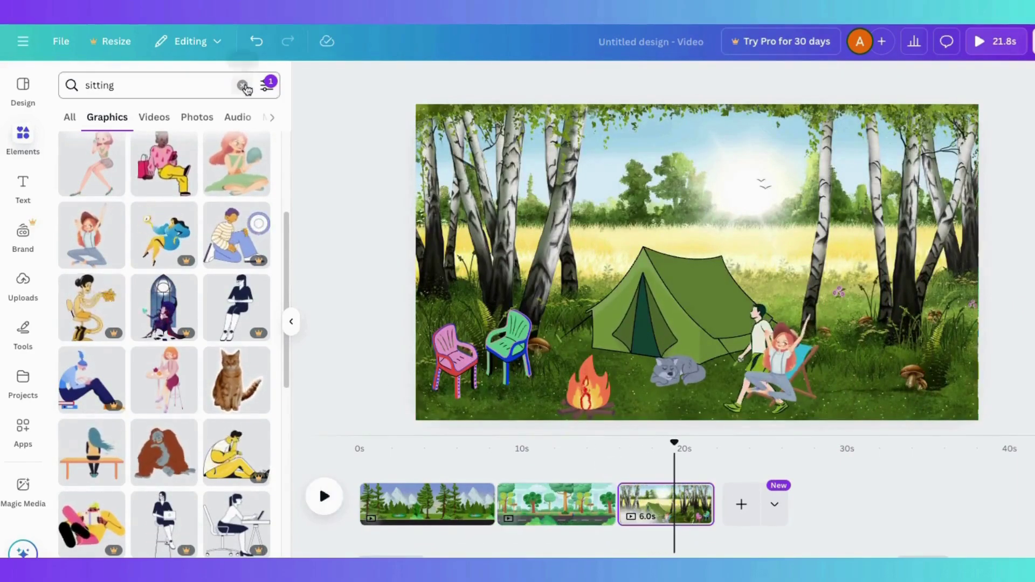
Move the seated girl's layer directly below the walking man's layer and replay the scene to check the overlap.
left_click(779, 165)
left_click(893, 80)
left_click_drag(171, 197, 171, 240)
left_click(323, 497)
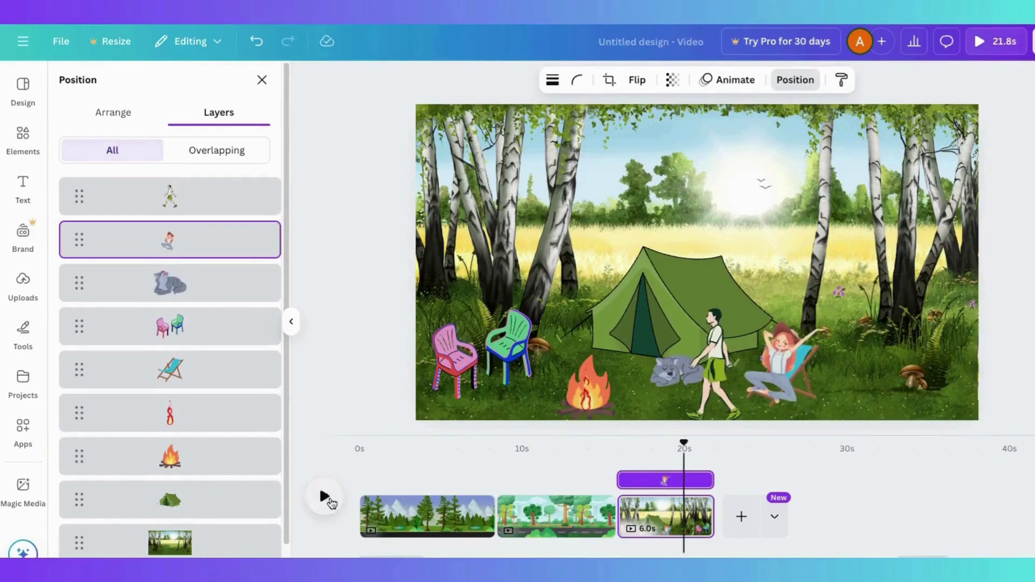
left_click(325, 497)
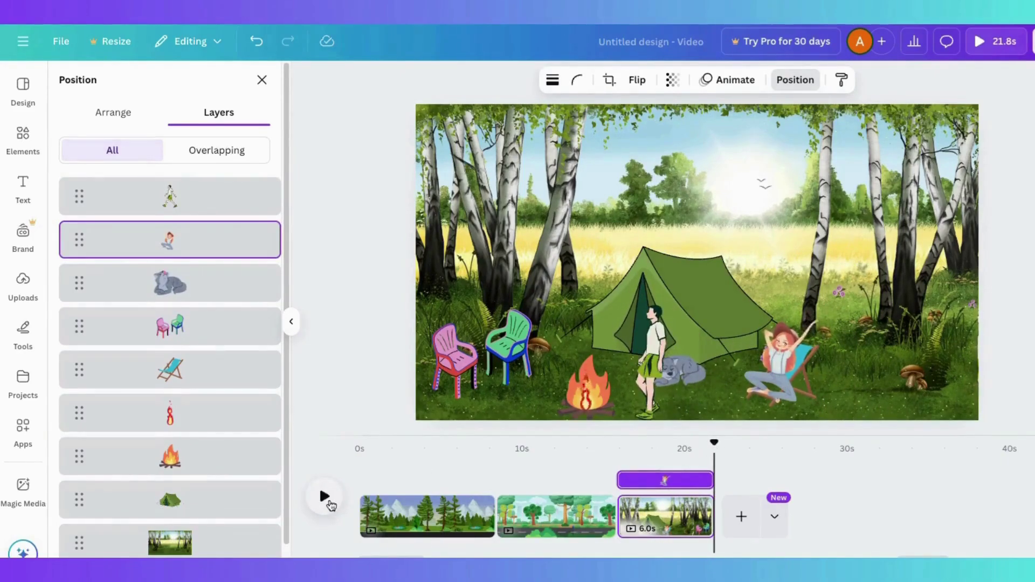
Remove the Animated filter and seat the woman in the purple top and orange trousers, scaled to fit, on the pink chair.
left_click(262, 79)
left_click(267, 86)
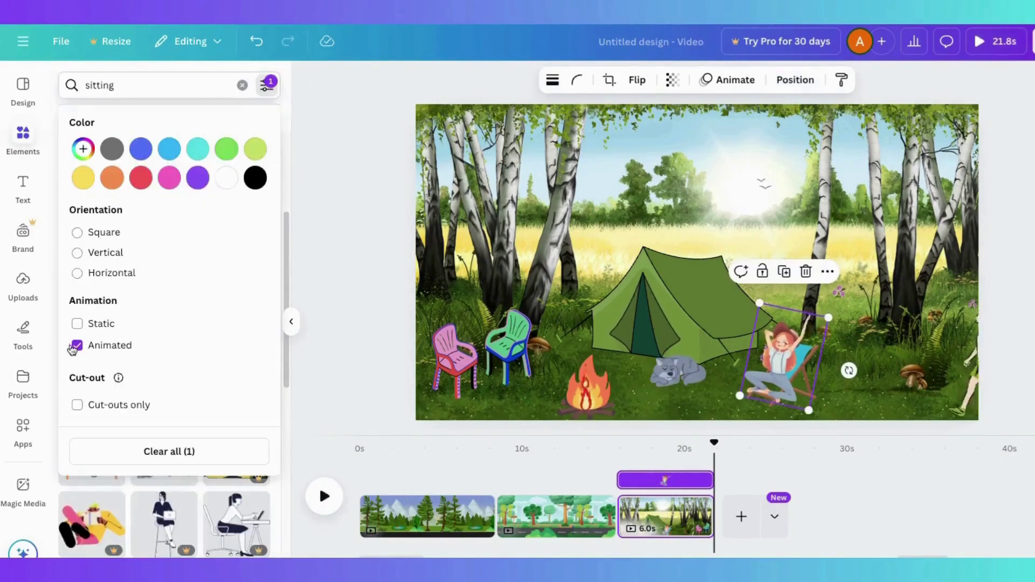
left_click(267, 88)
left_click(92, 431)
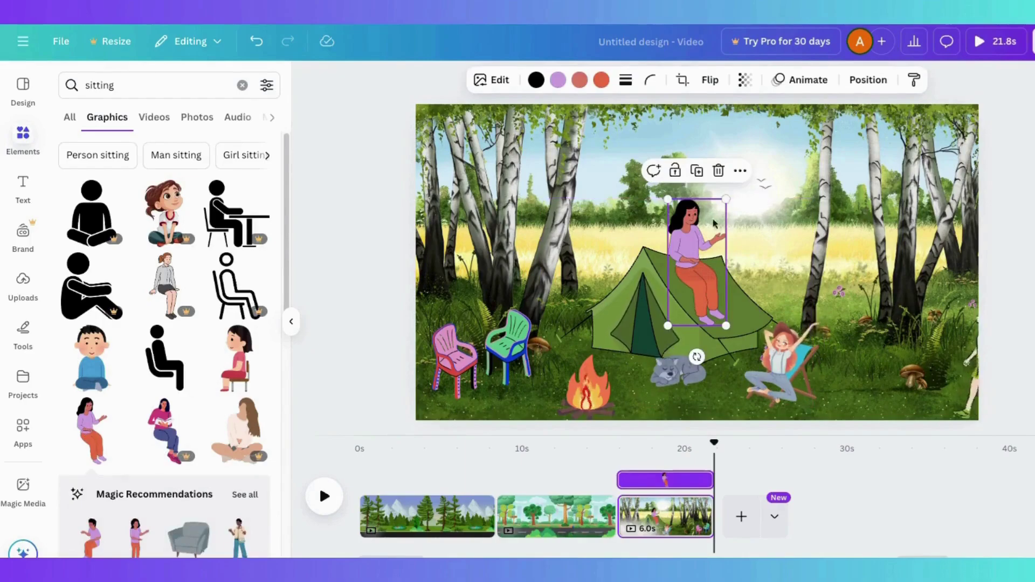
left_click_drag(655, 234, 427, 348)
Insert the sitting figure in blue overalls, scale it down and place it on the grass in front of the green chair.
scroll(154, 374, "down", 5)
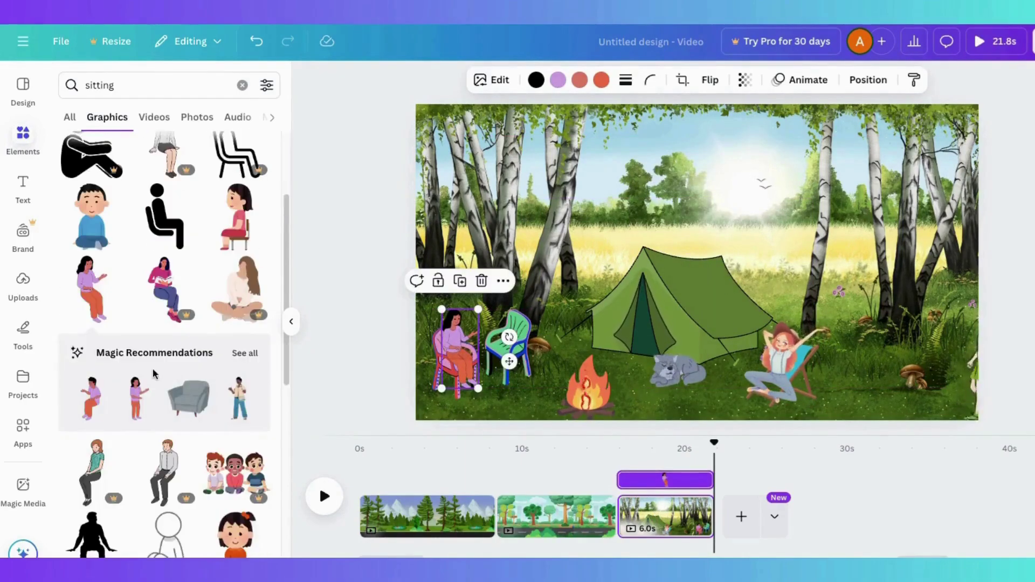
scroll(155, 374, "down", 5)
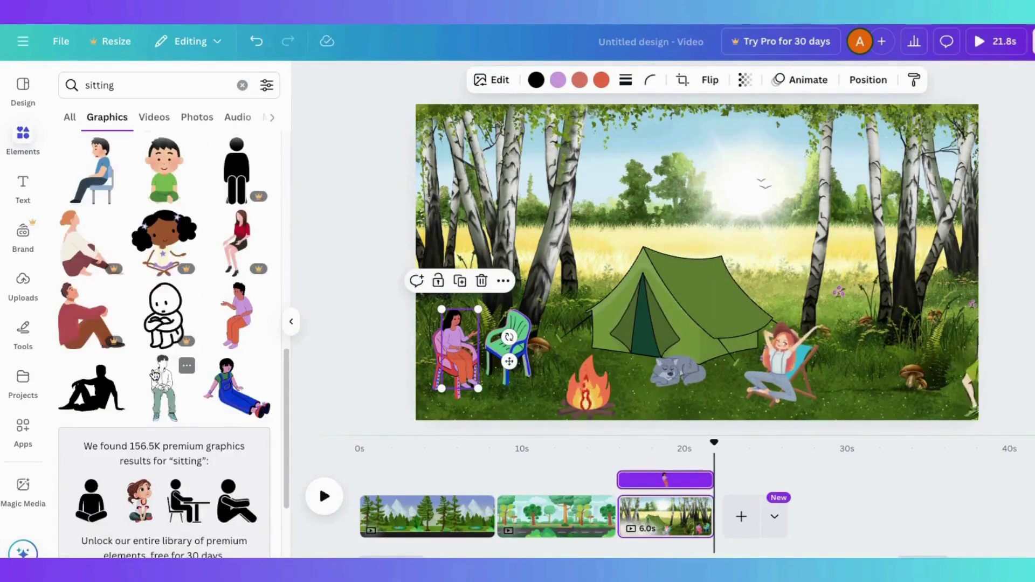
left_click(246, 399)
left_click_drag(769, 197, 697, 263)
left_click_drag(654, 300, 501, 388)
Browse the remaining "sitting" graphics for another free person for the camping scene.
scroll(129, 405, "down", 6)
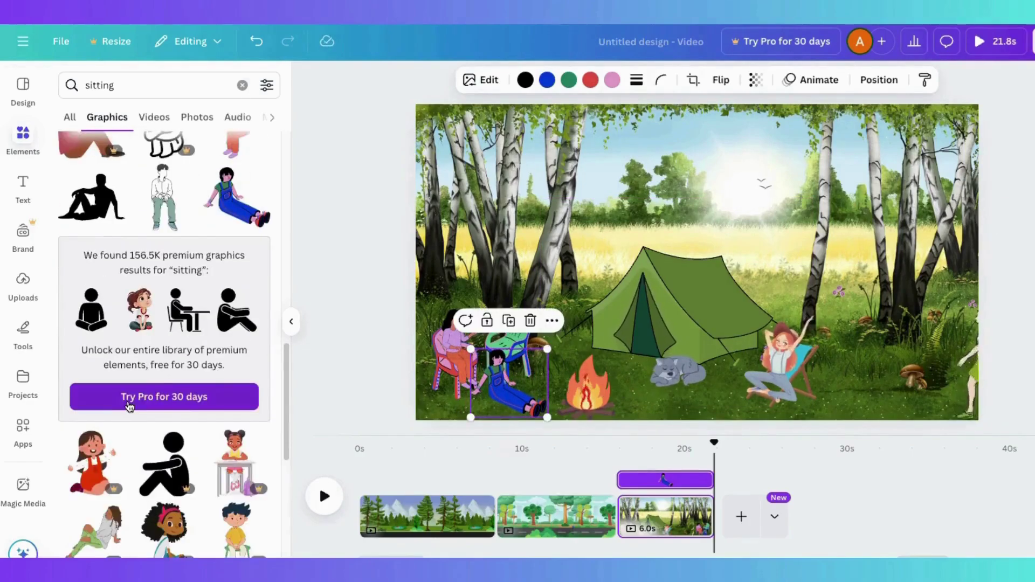
scroll(128, 406, "down", 3)
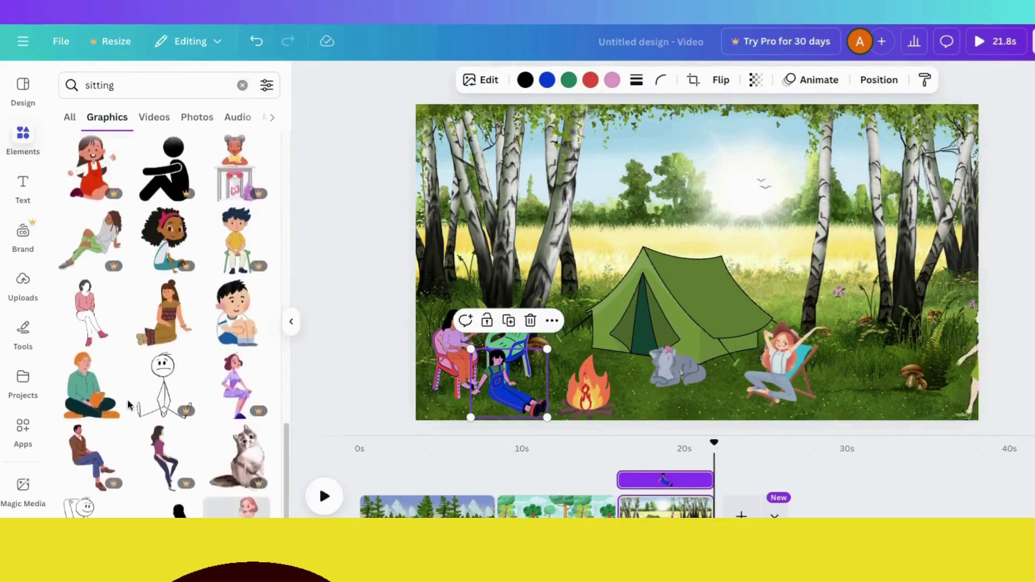